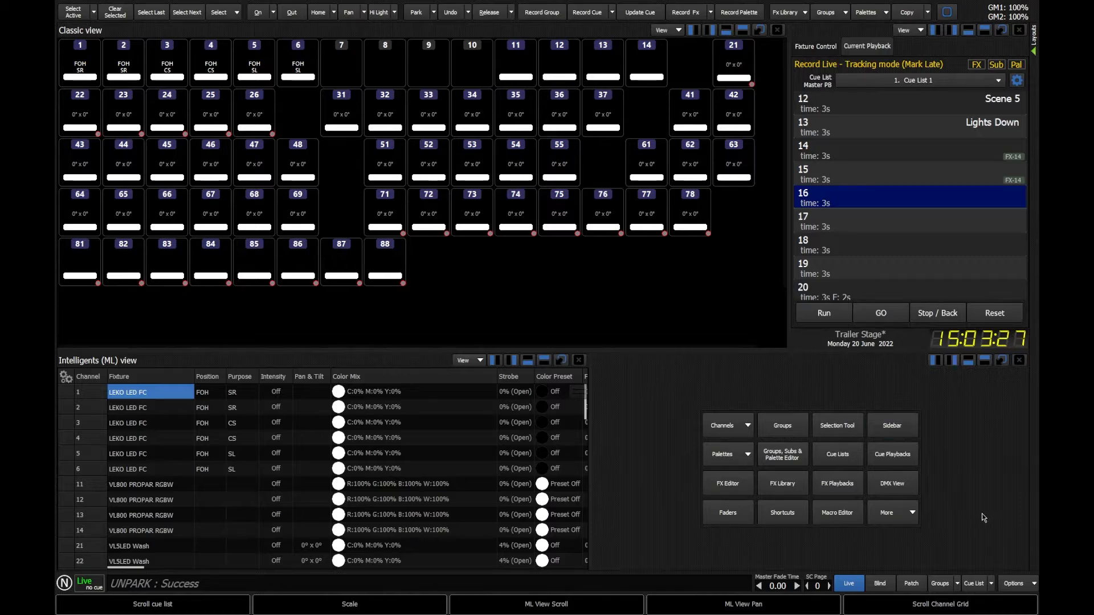
- Create a new blank show, saving the changes to the current Trailer Stage show first
click(1017, 584)
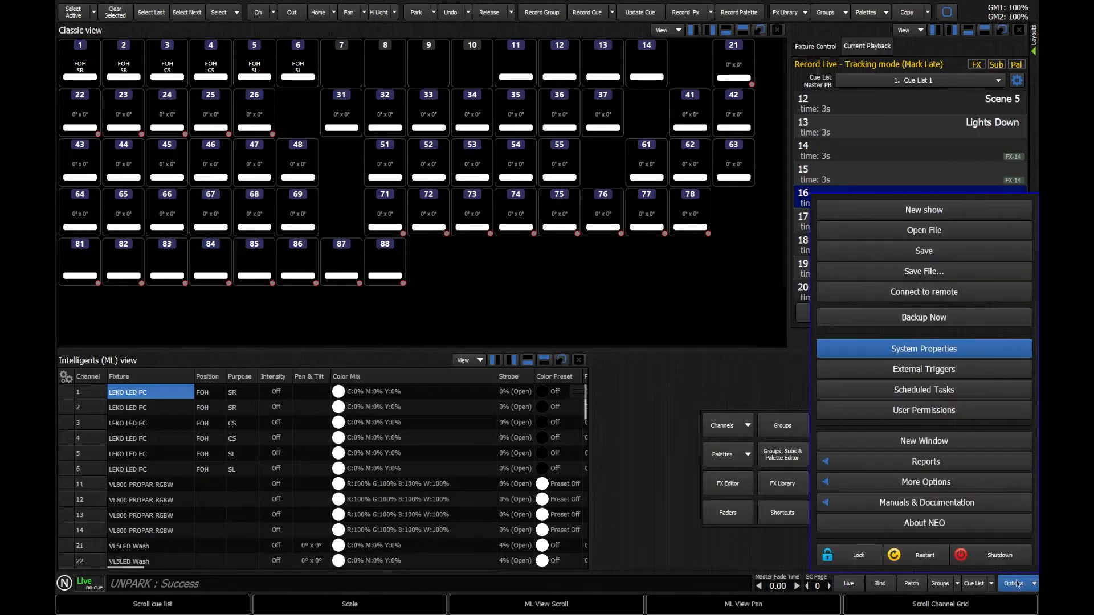
click(927, 212)
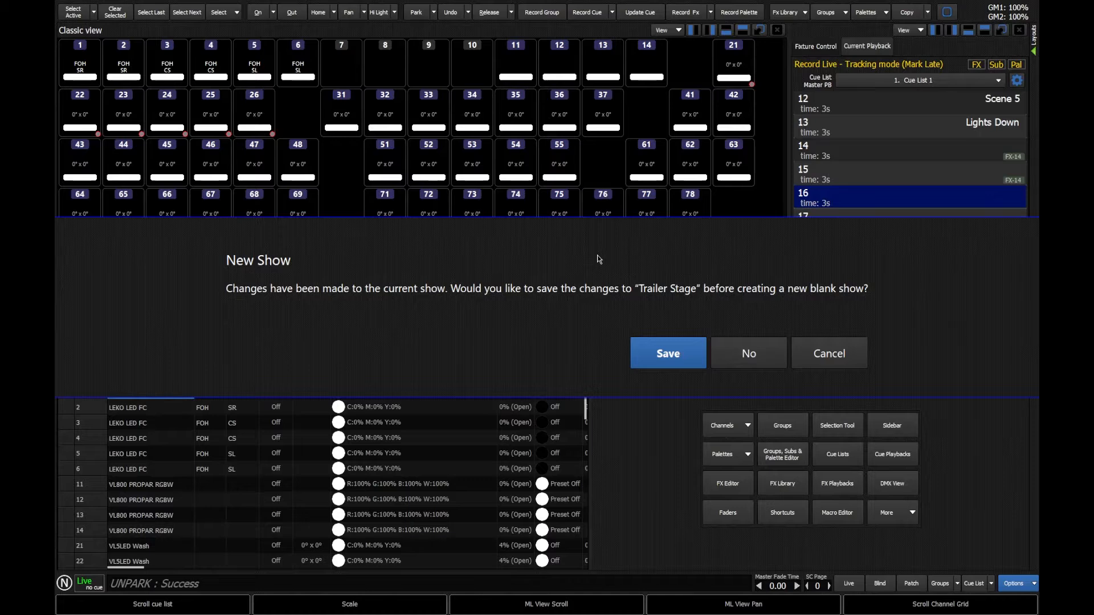
click(670, 364)
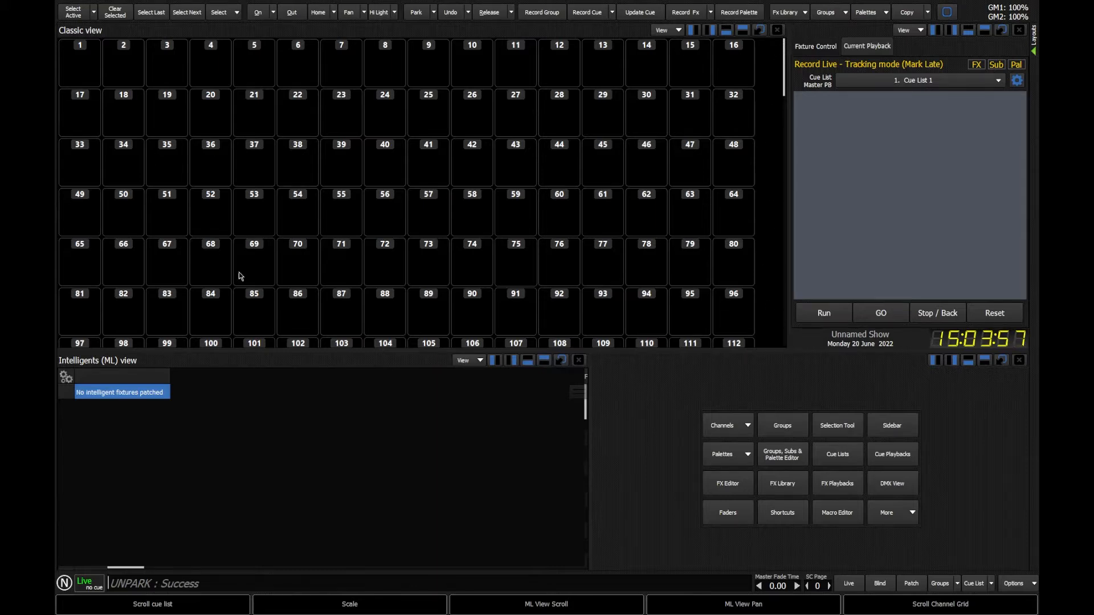
- Scroll through the whole channel grid of the new show to its last channel and back
scroll(719, 81, down, 1)
drag(784, 68, 776, 47)
drag(774, 53, 763, 341)
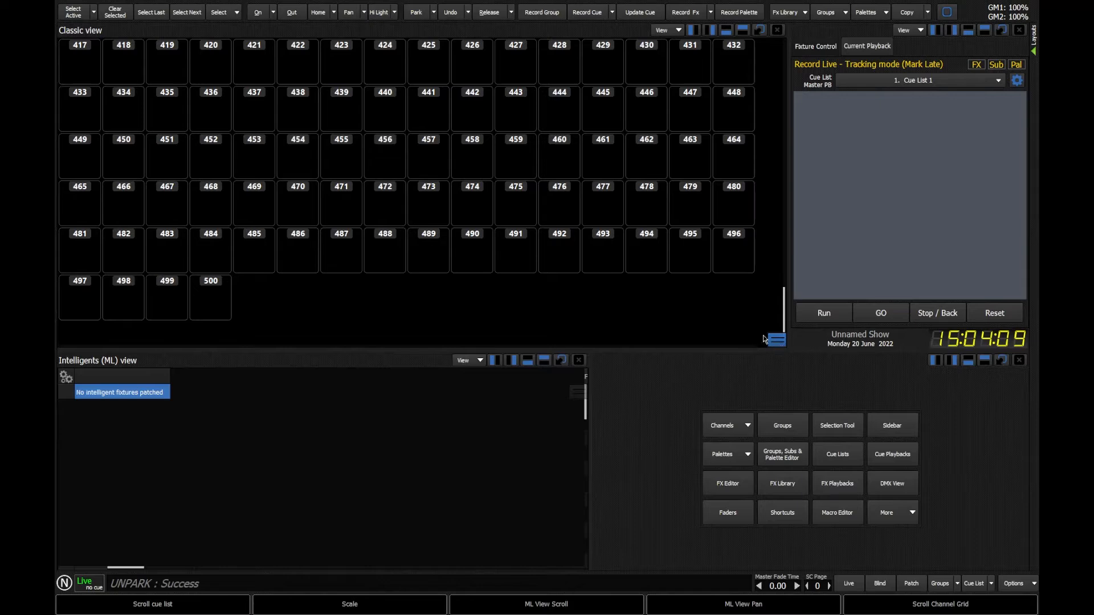
drag(777, 340, 768, 38)
- Open System Properties to review the DMX universe settings, then close it
click(1014, 583)
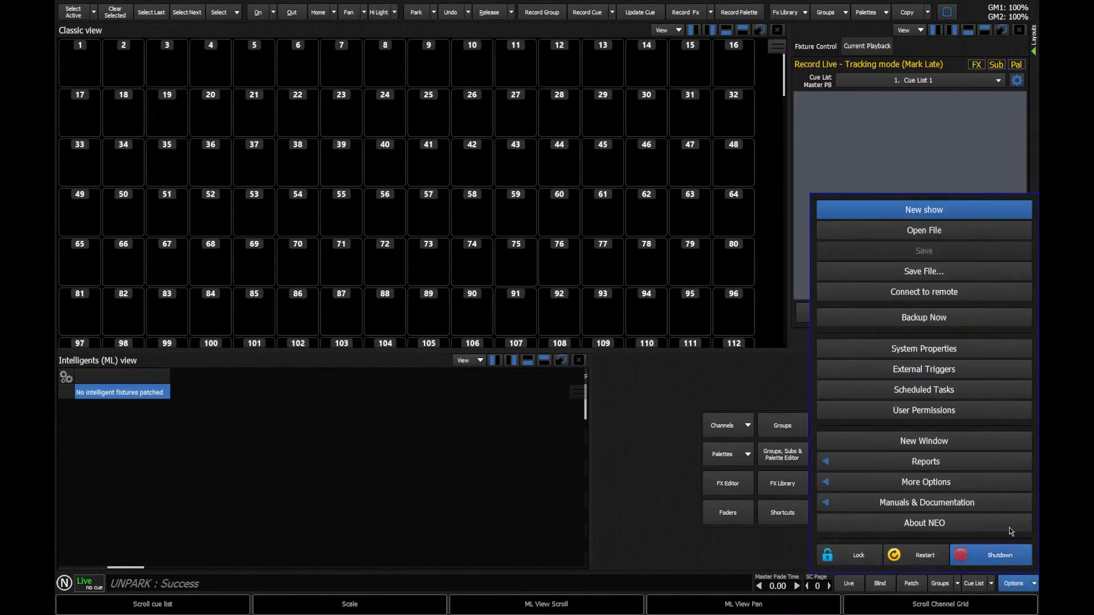
click(942, 353)
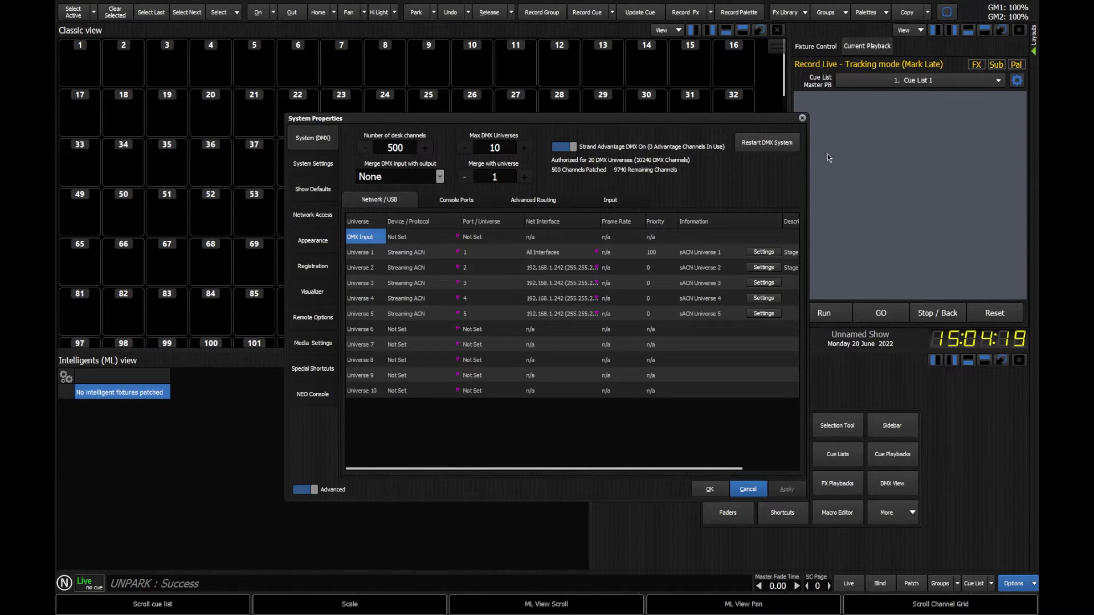
click(803, 118)
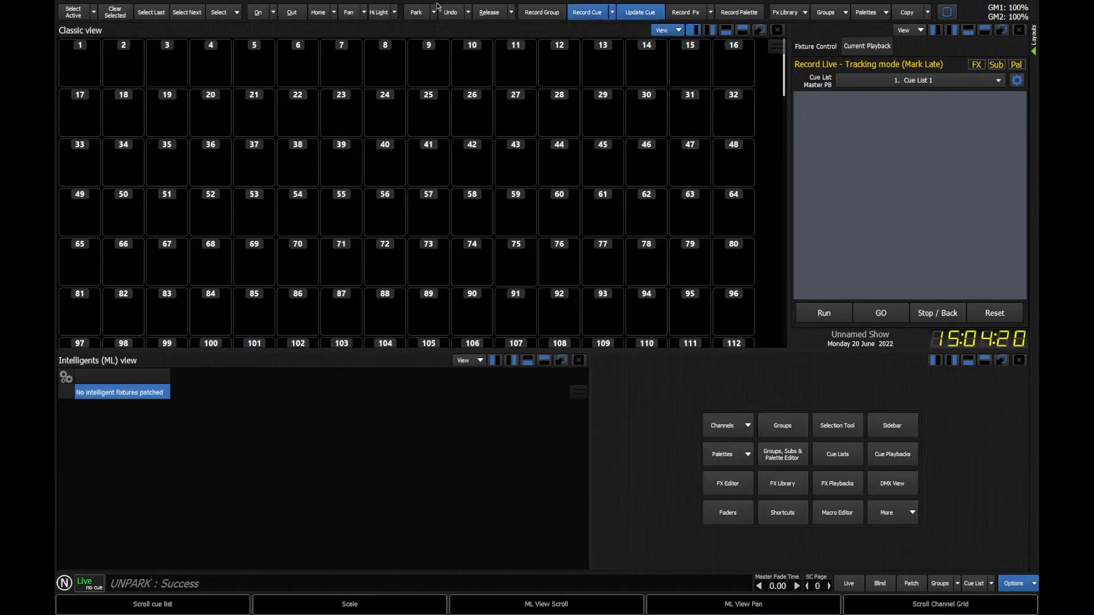
- Bring channel 1 to full from the command line and record it as cue 1
click(824, 313)
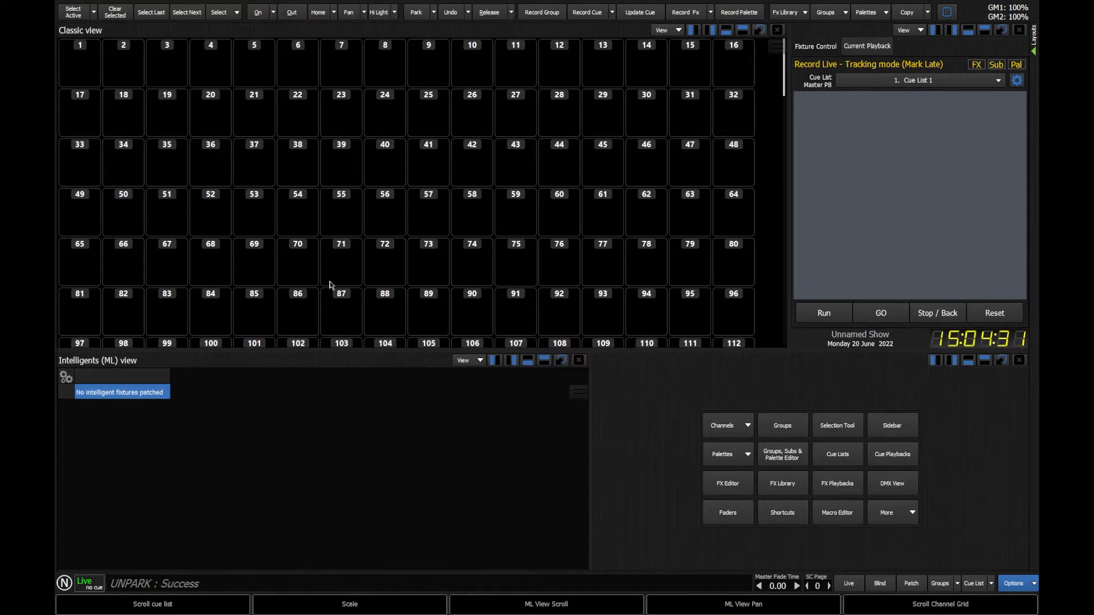
click(100, 581)
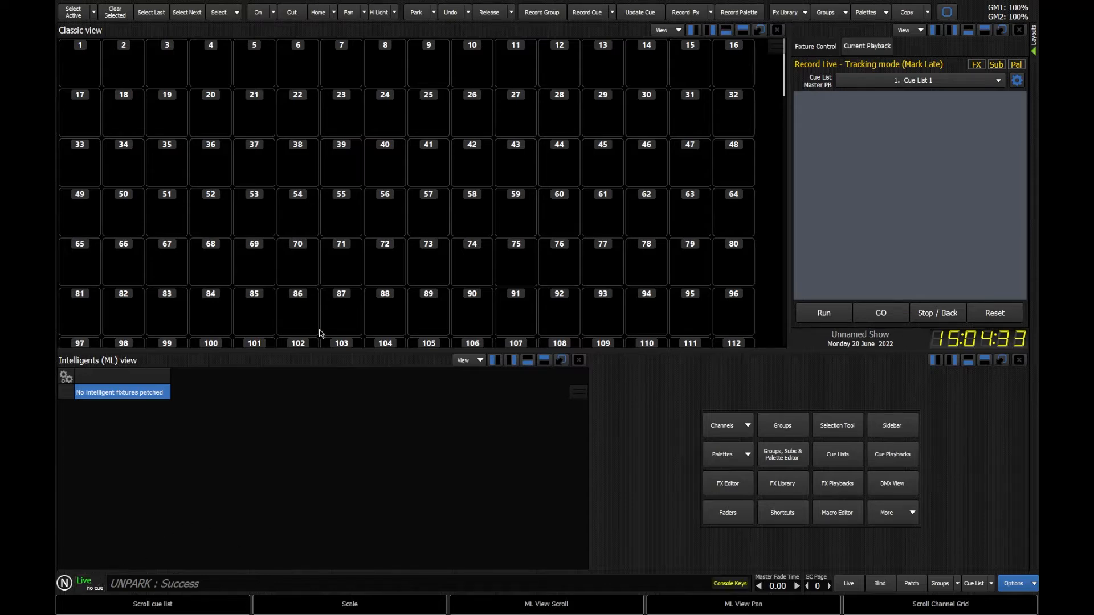
text(1@@)
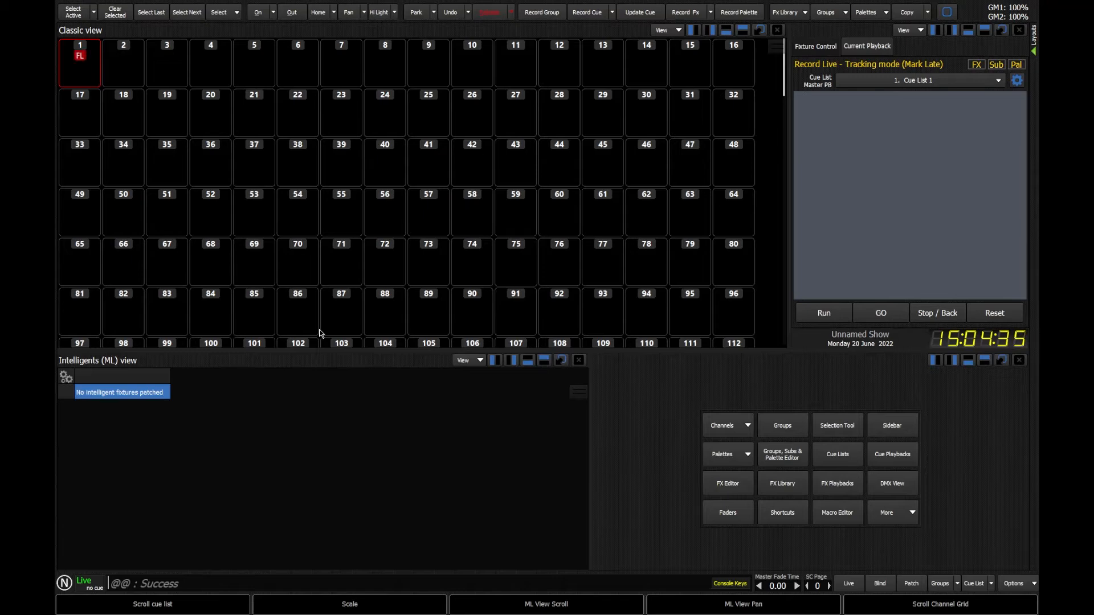
text(record)
key(Return)
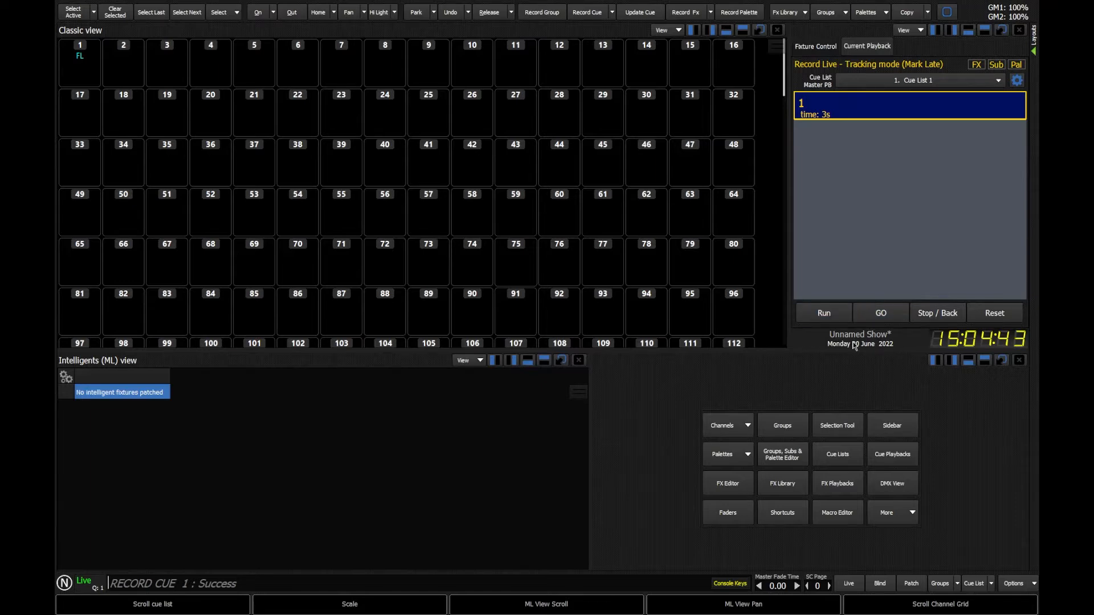
click(1016, 583)
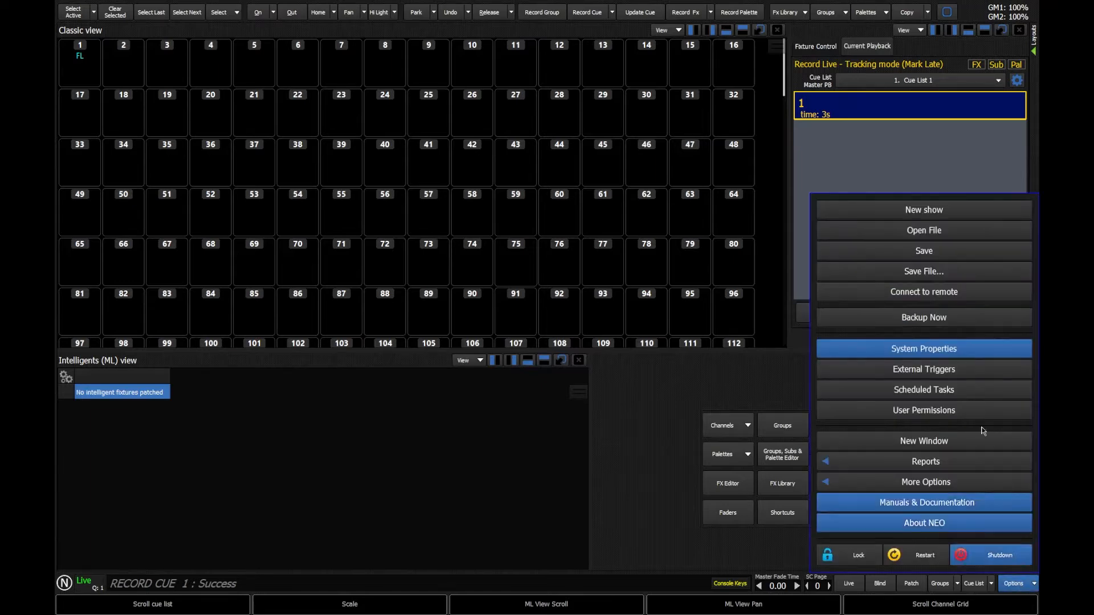
click(965, 253)
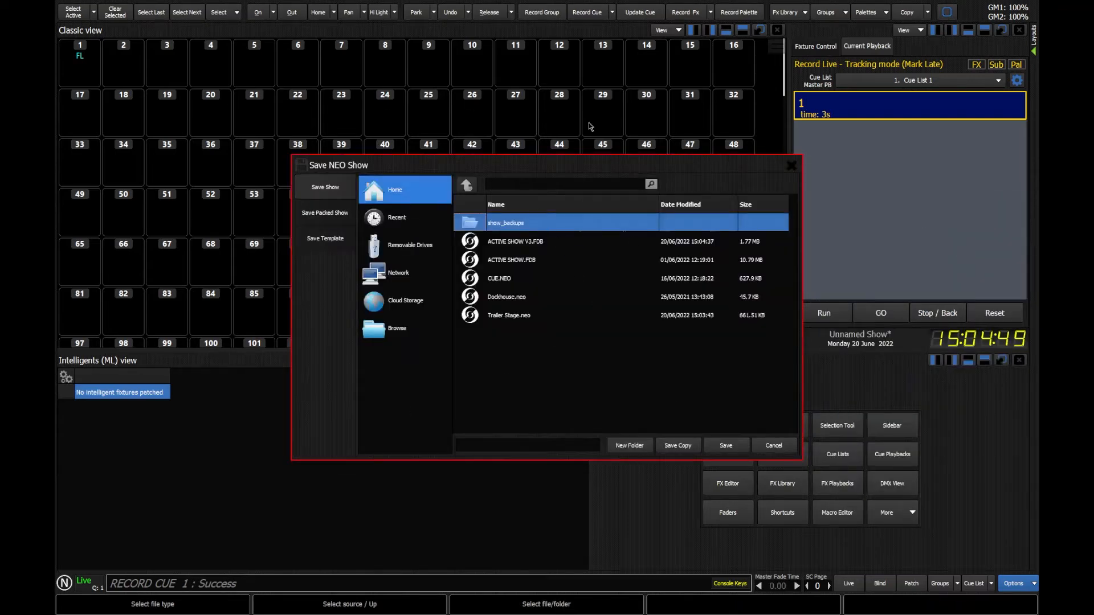
click(774, 445)
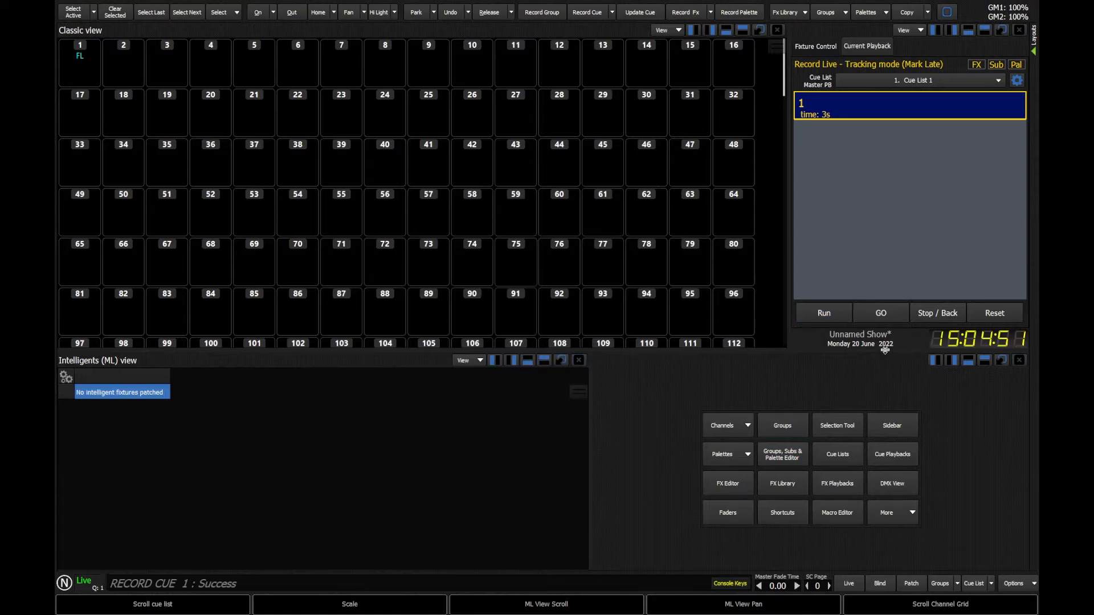
- Save the show file to the Home folder under the name My Show
click(1014, 583)
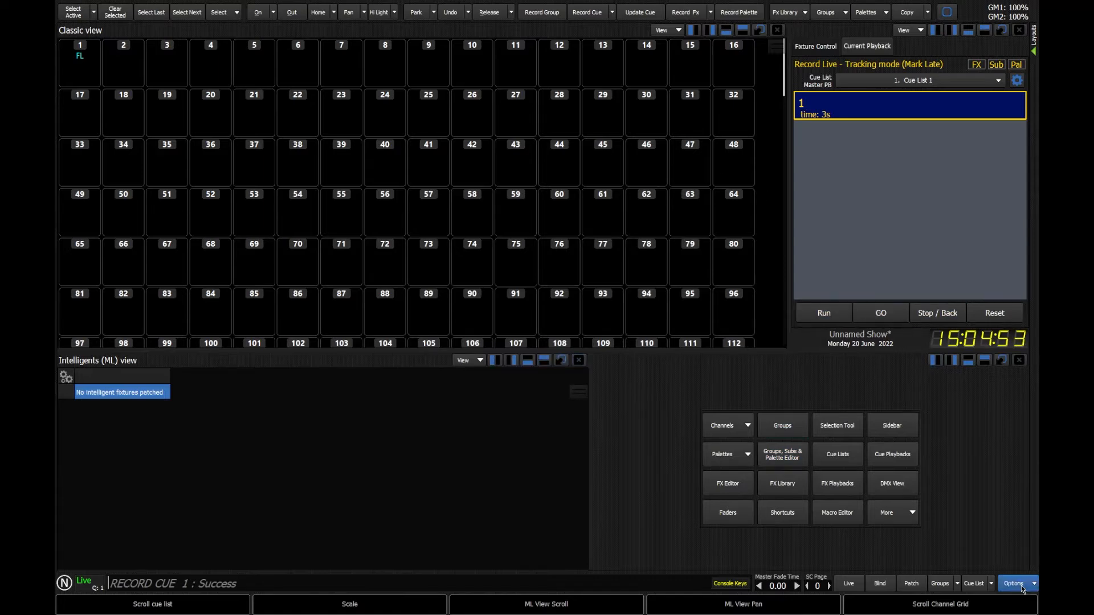
click(937, 273)
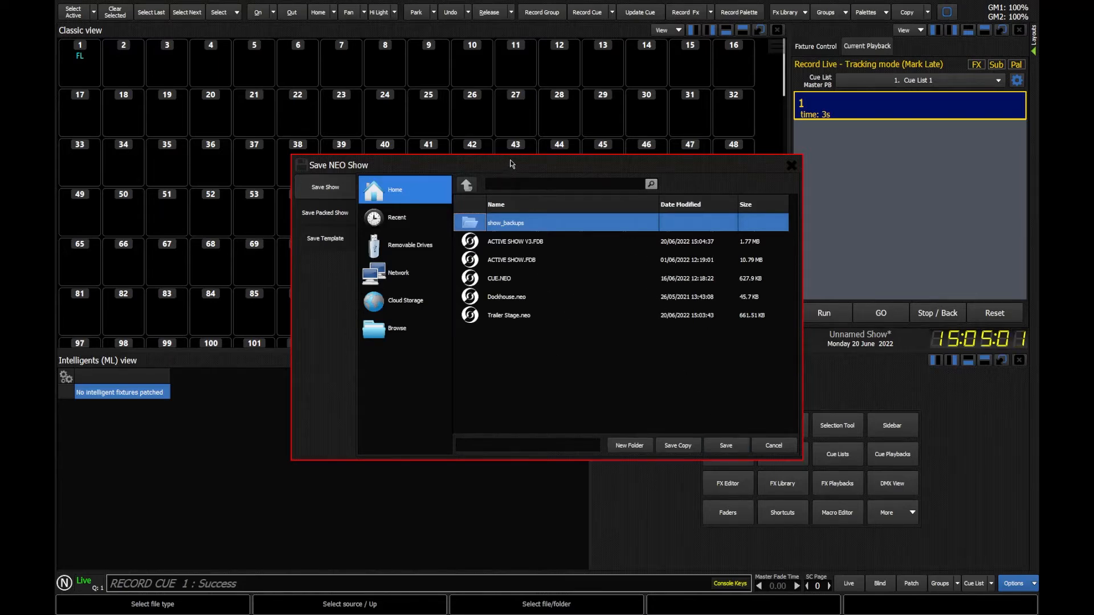
drag(512, 164, 480, 161)
click(466, 439)
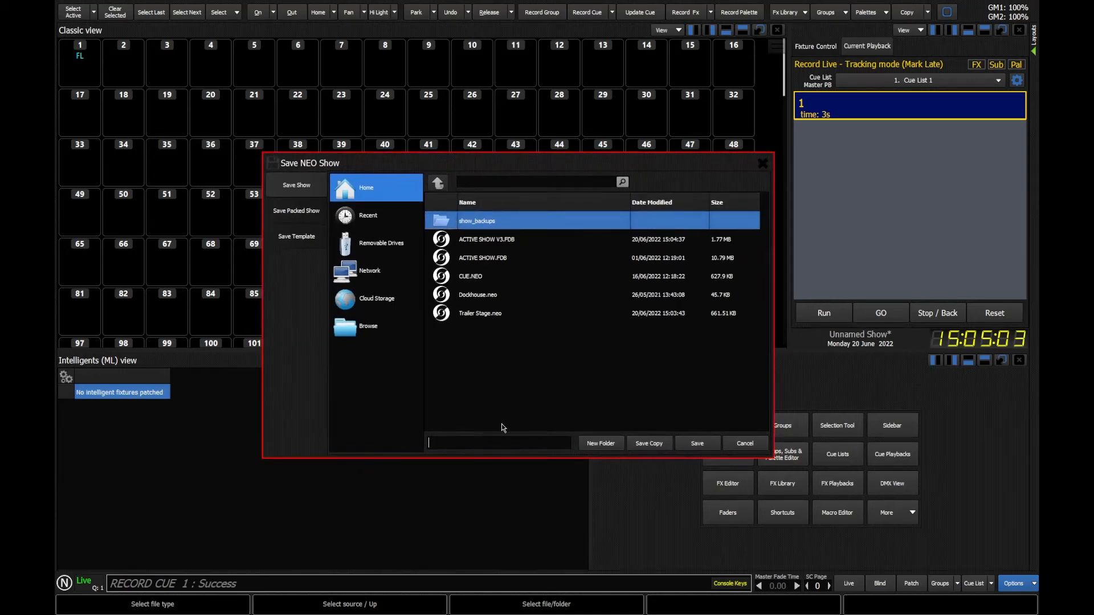
text(My Show)
click(387, 297)
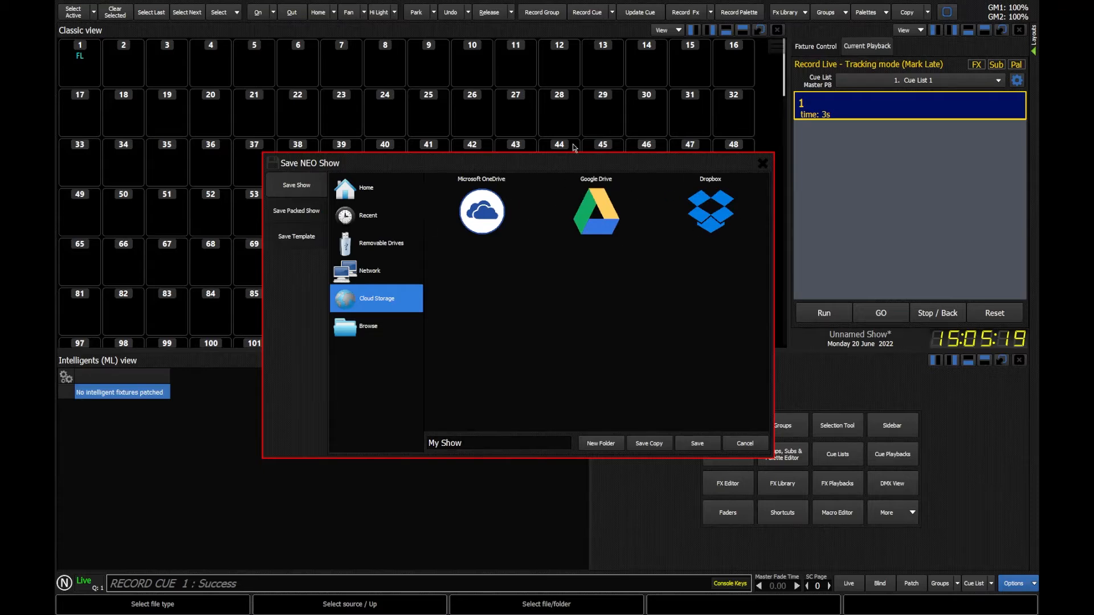
click(375, 188)
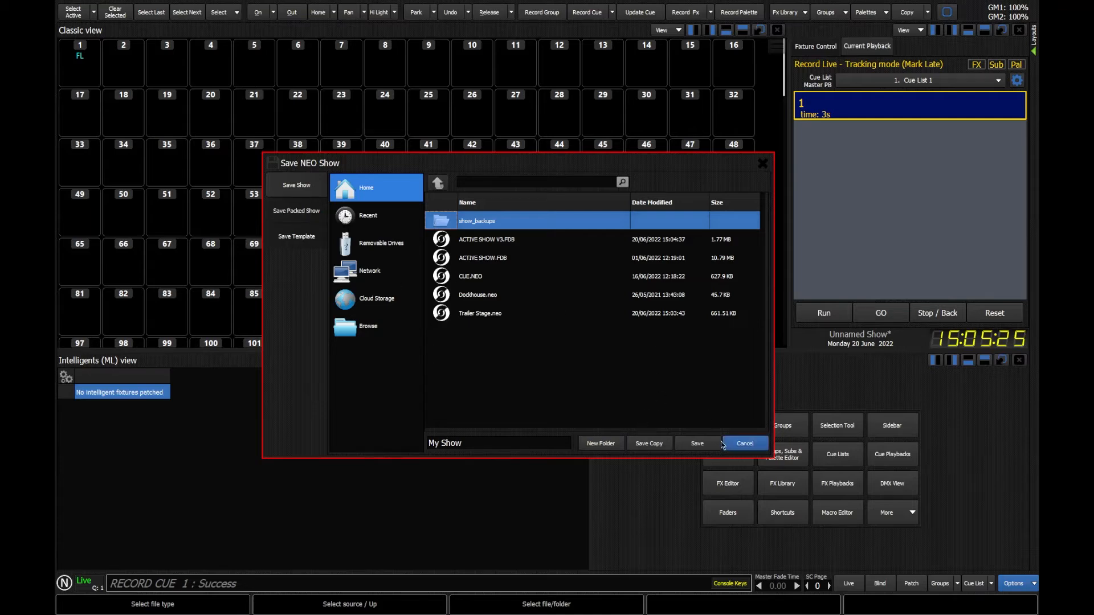
click(697, 444)
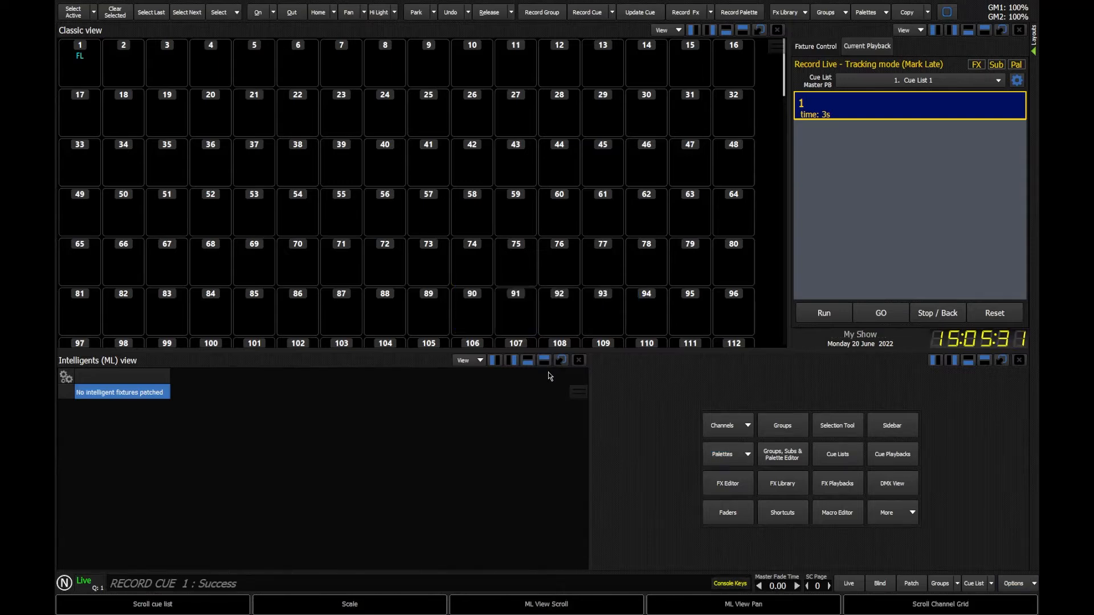
- Bring channel 2 to full and record it as cue 2
click(1013, 584)
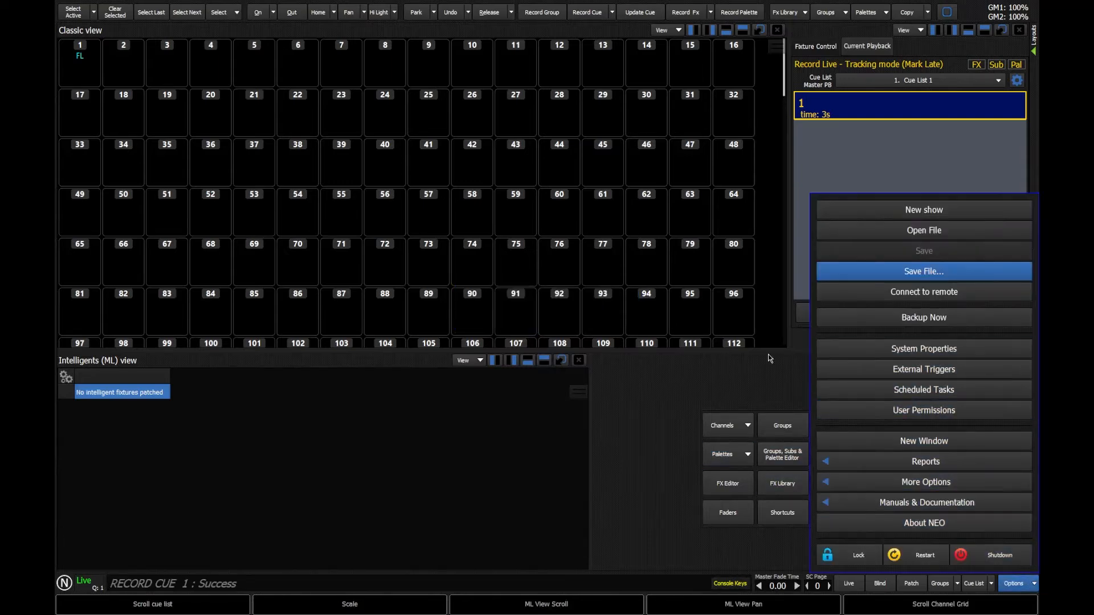
click(796, 343)
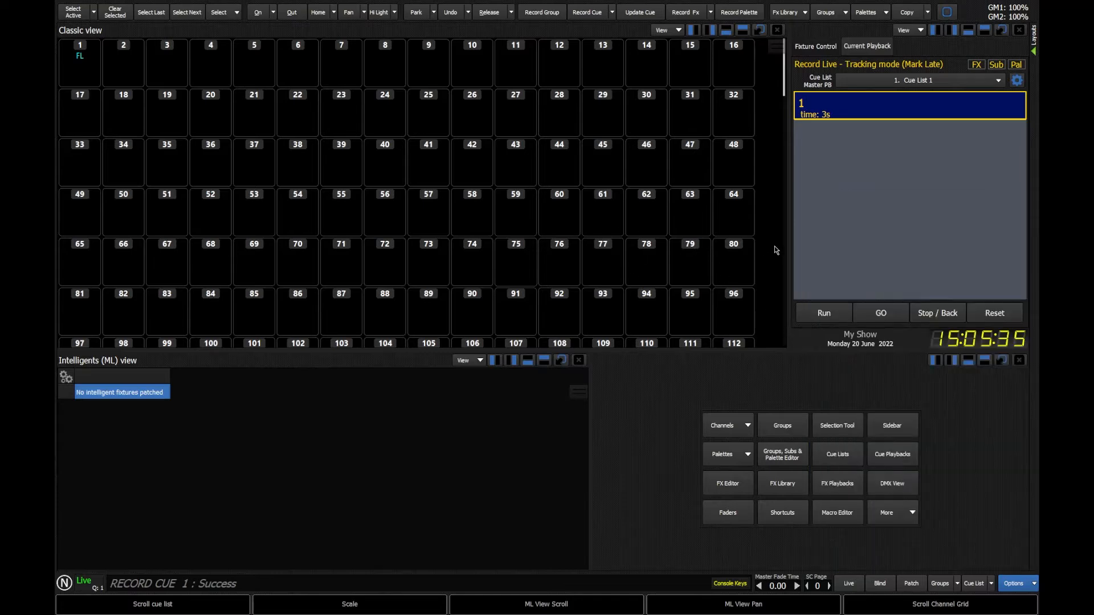
text(2@@r)
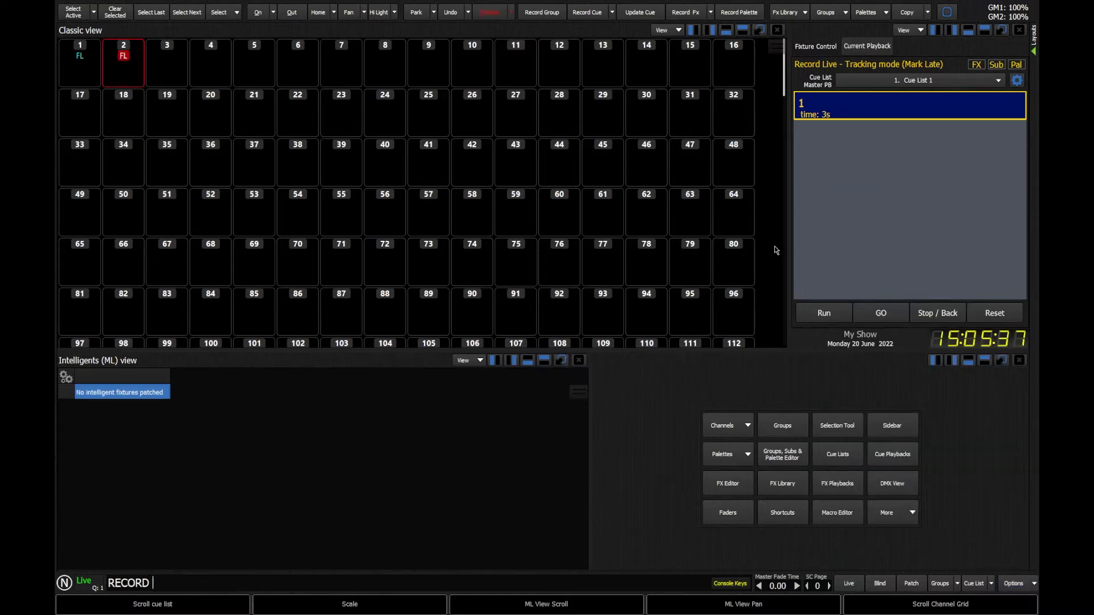
key(Return)
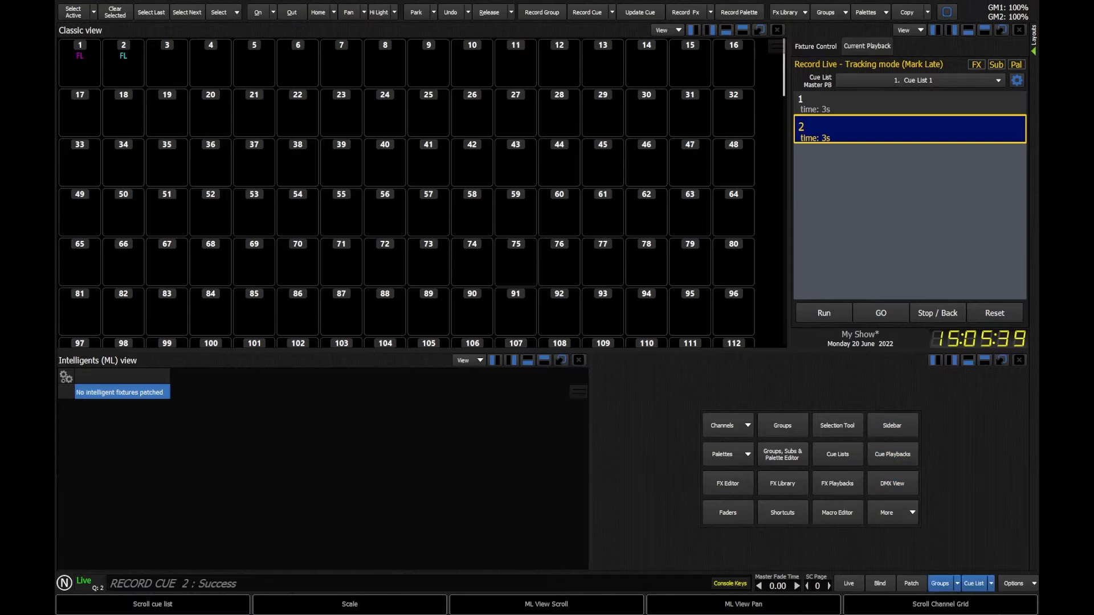
- Save the show to its existing My Show file
click(1021, 588)
click(925, 252)
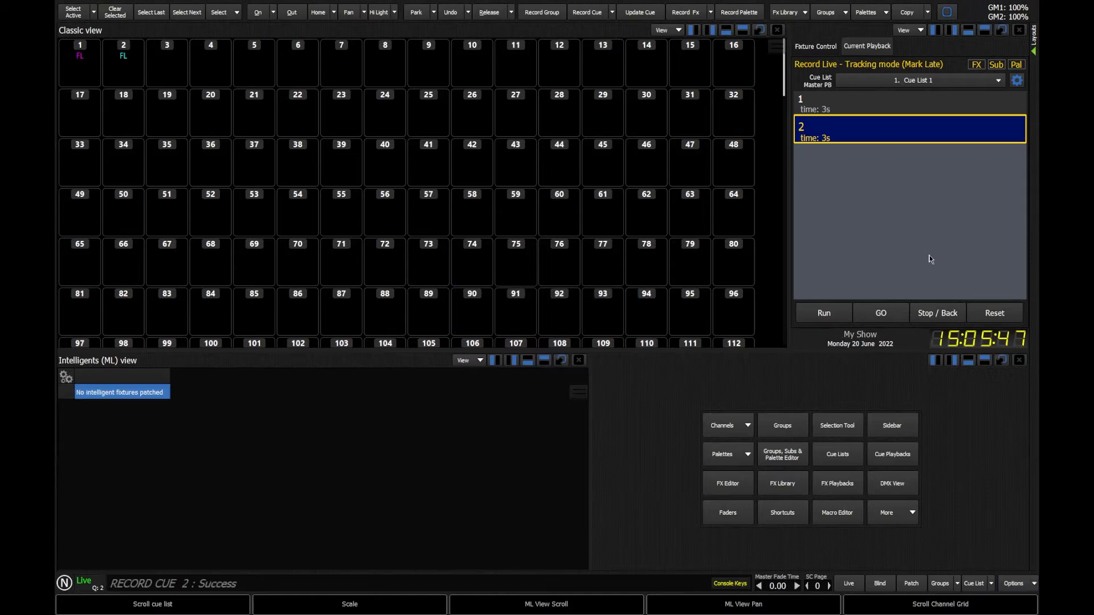
click(1014, 583)
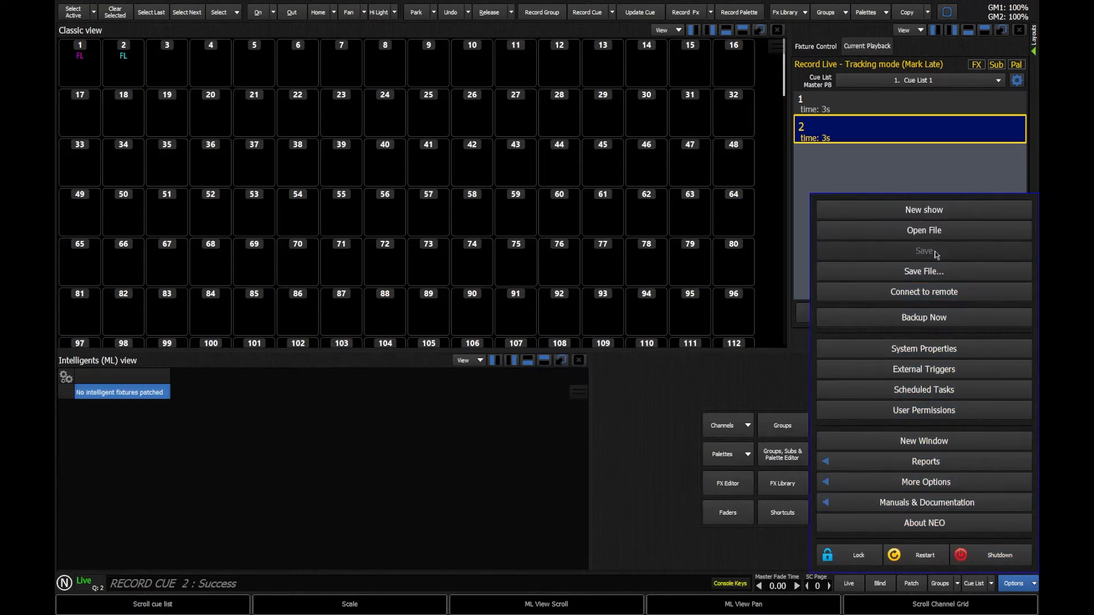
click(794, 339)
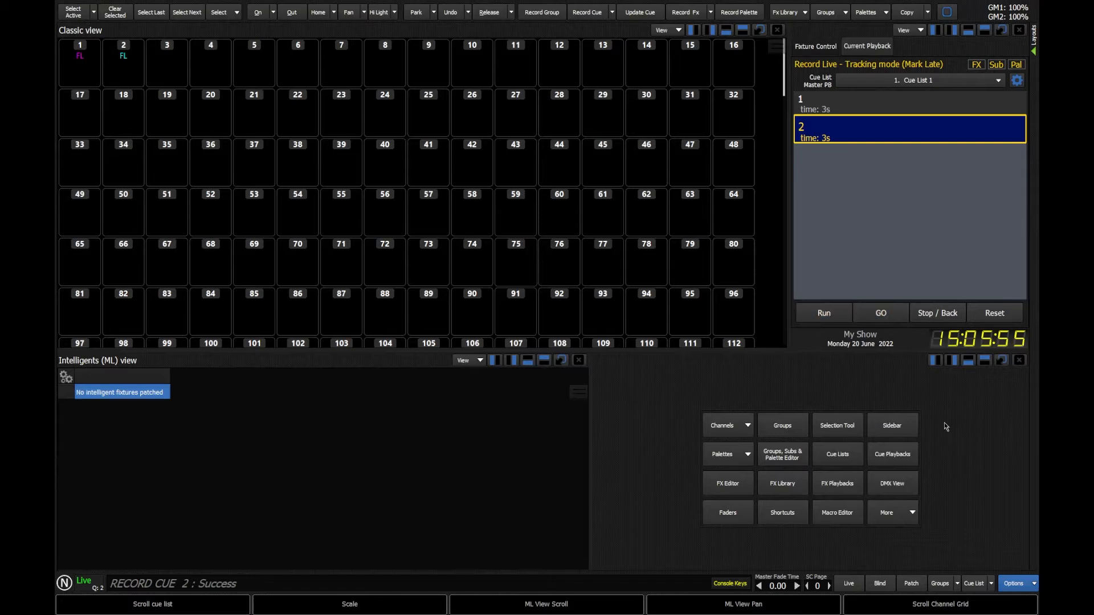
click(1019, 585)
click(928, 274)
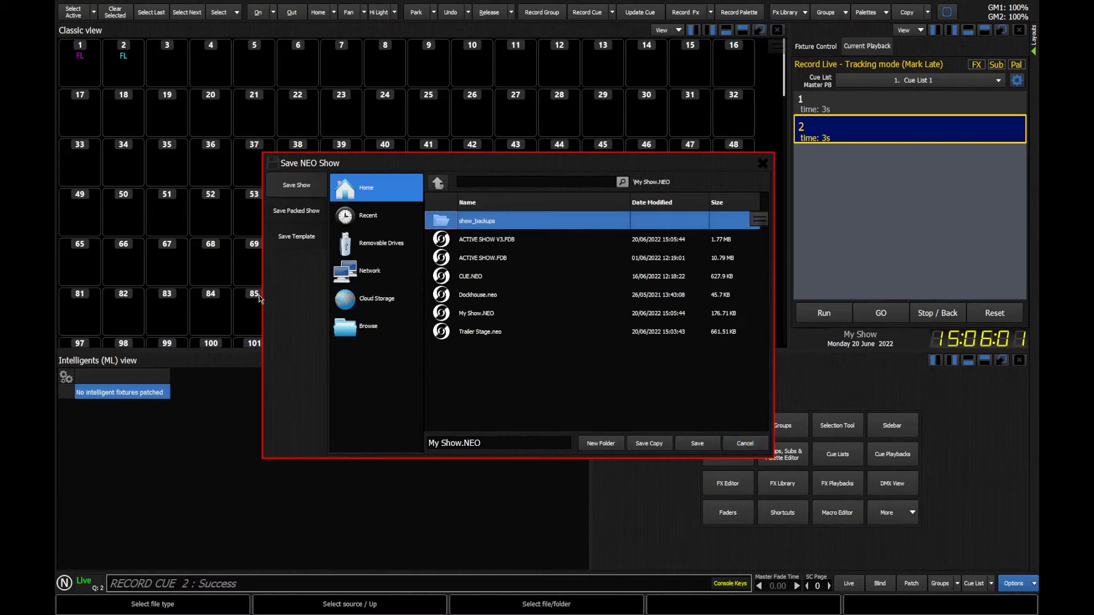
click(741, 449)
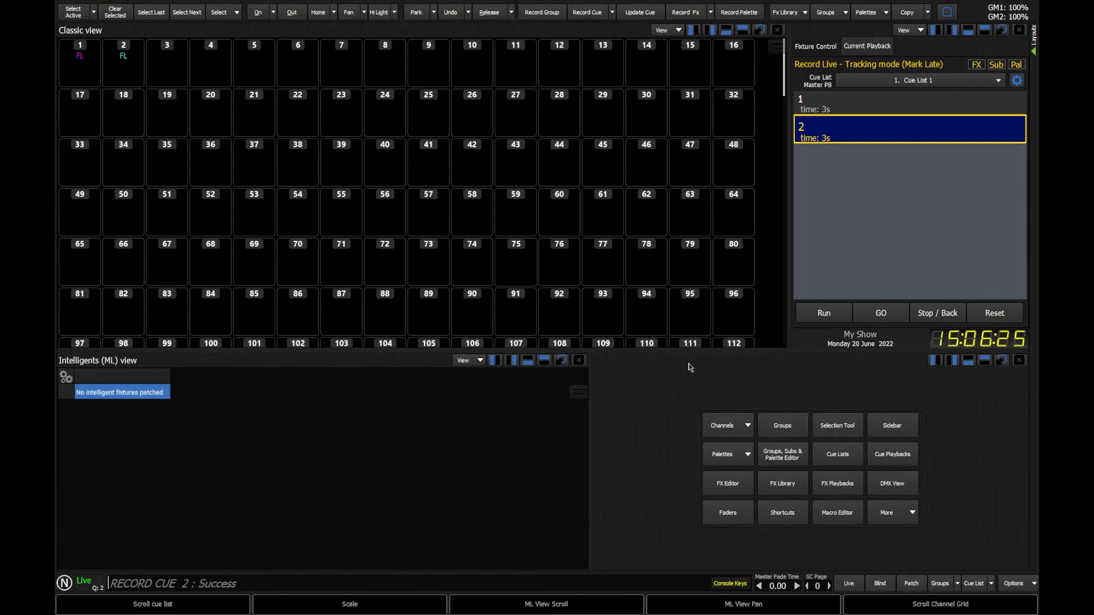
- Open System Properties and review the automatic backup settings under System Settings, then cancel
click(1014, 585)
click(924, 349)
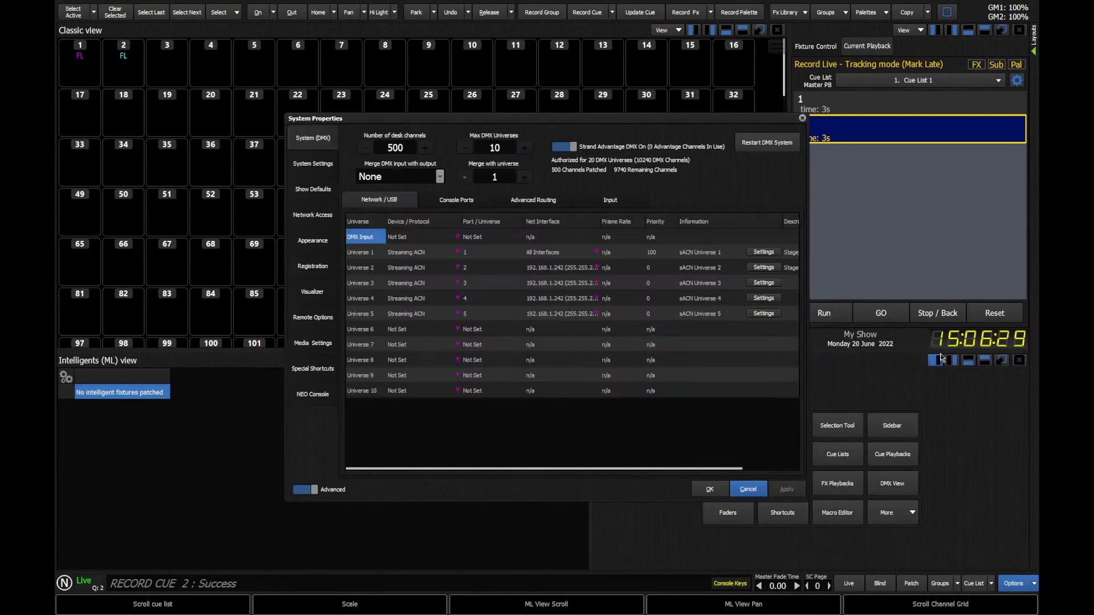
click(317, 167)
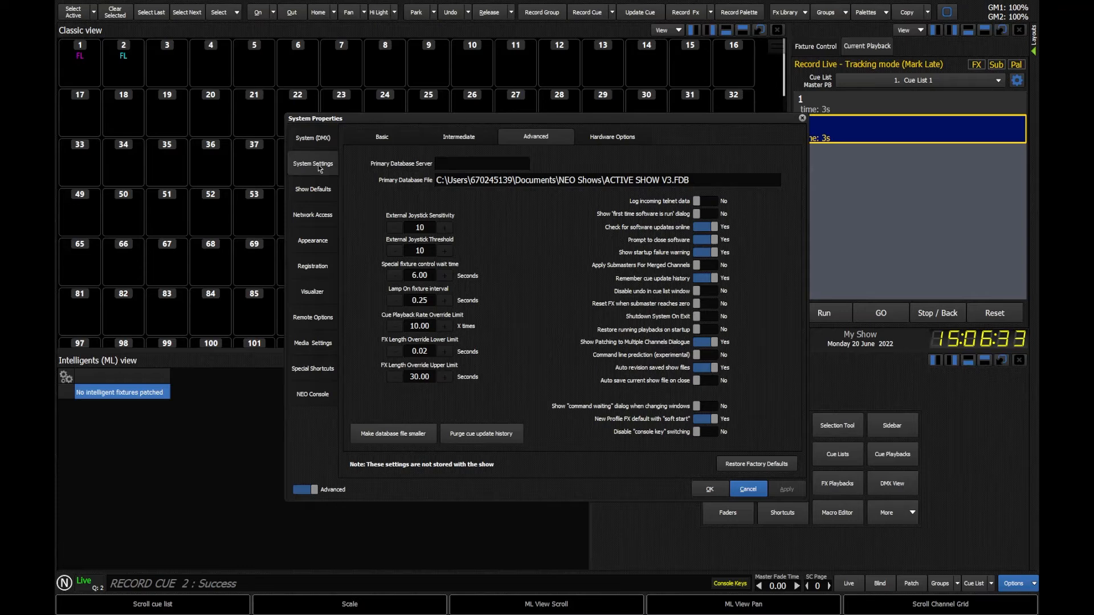
click(373, 137)
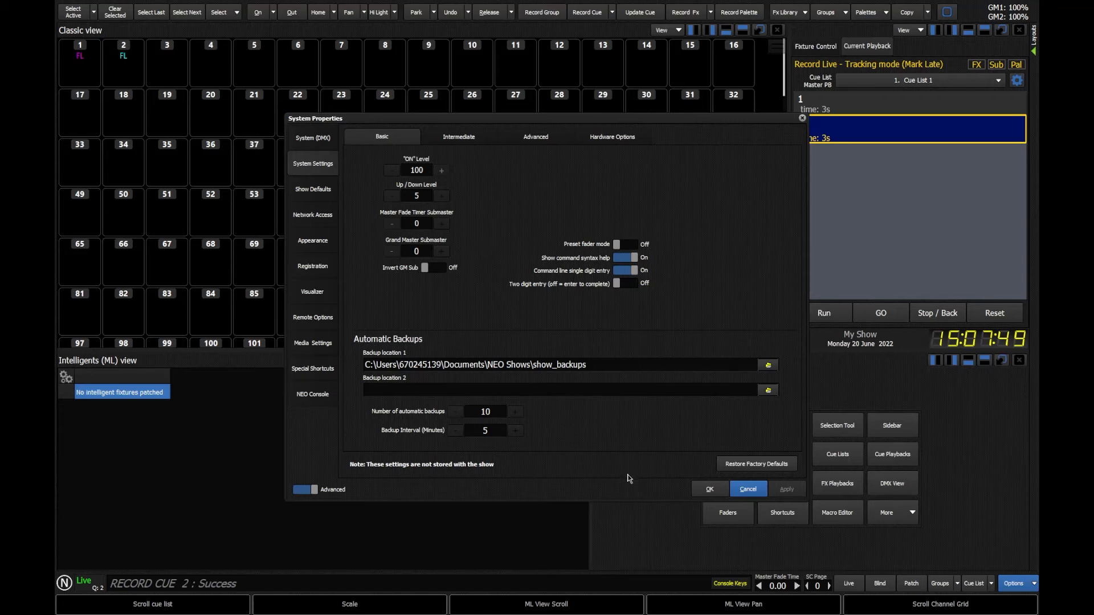
click(760, 492)
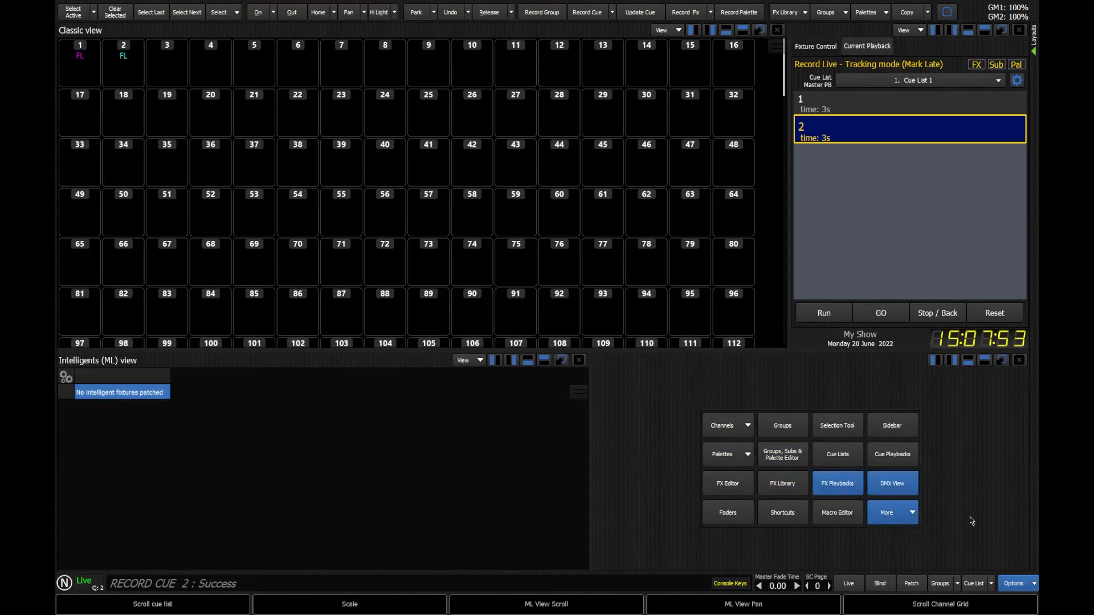
- Bring channel 3 to full from the command line
click(1013, 583)
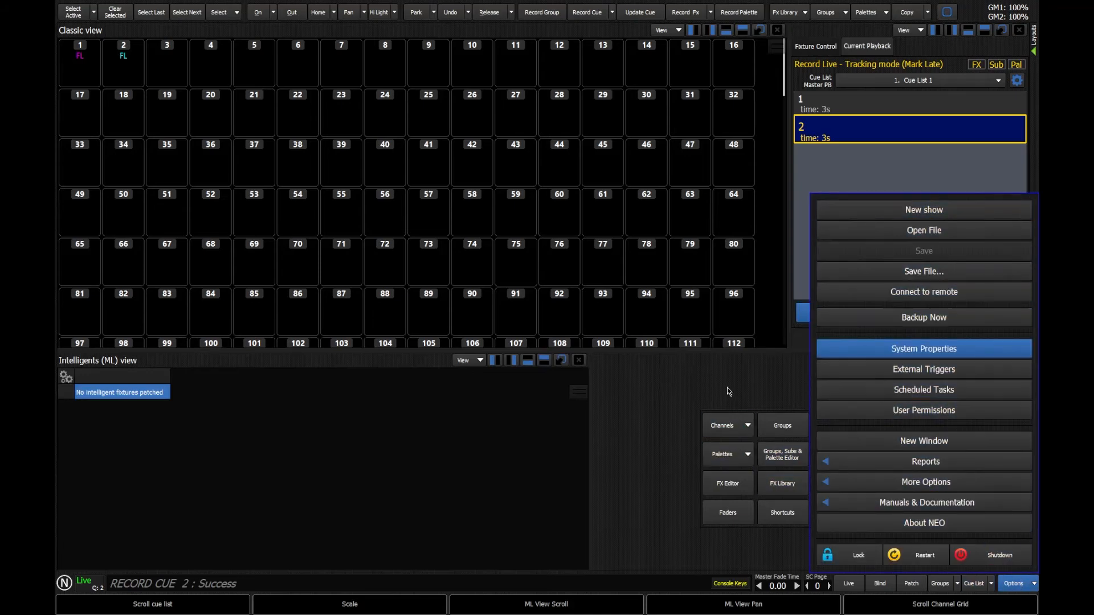
click(796, 346)
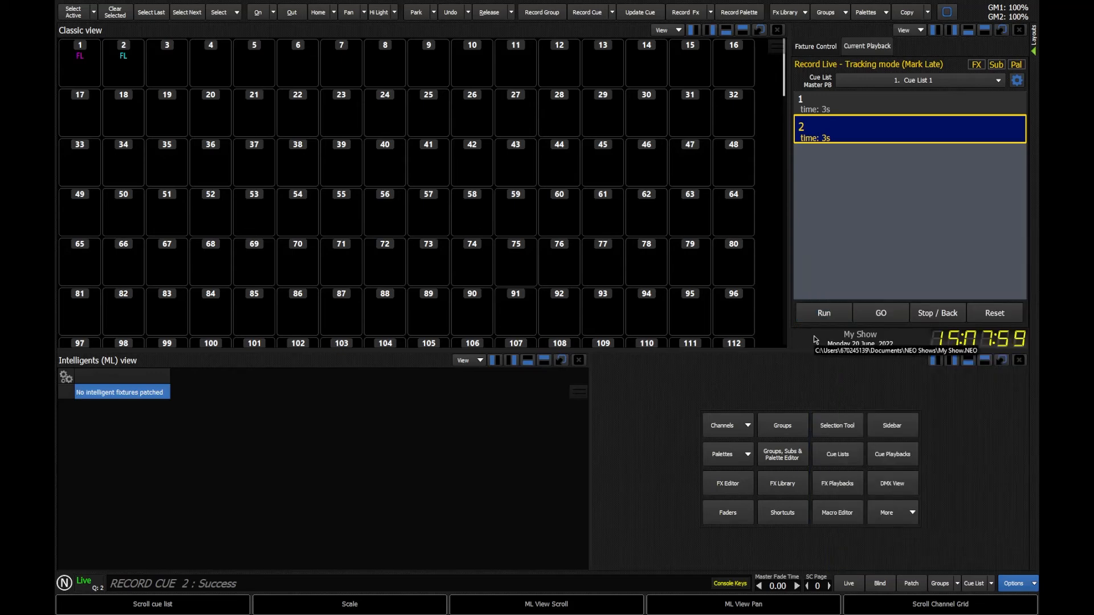
text(3@@)
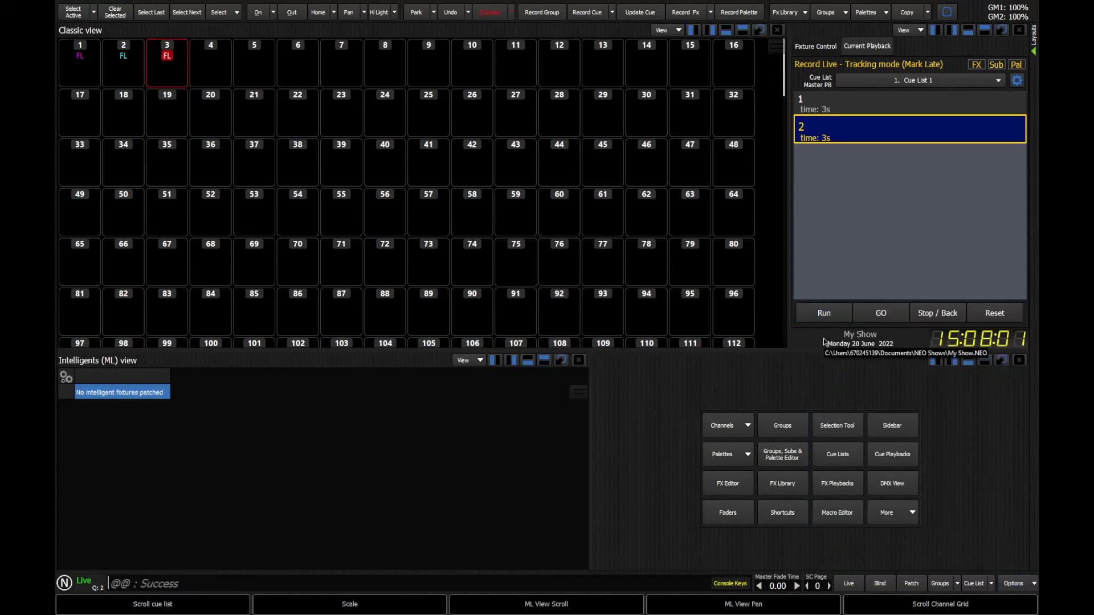
text(r)
- Record the current state as cue 3
key(Return)
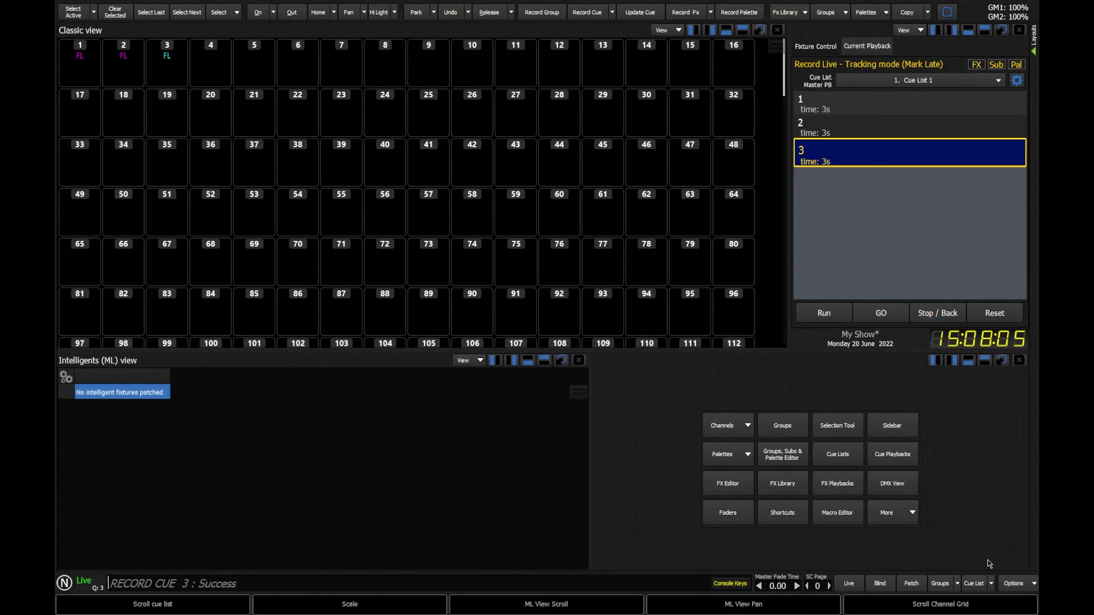
- Save the show using the save command instead of the options menu
click(1014, 583)
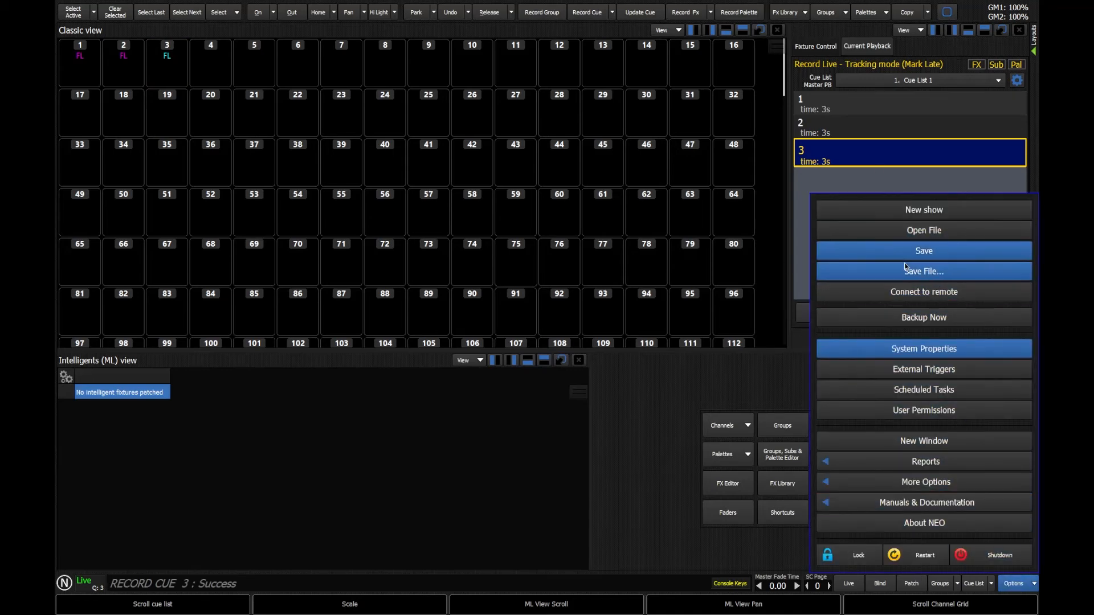
click(799, 346)
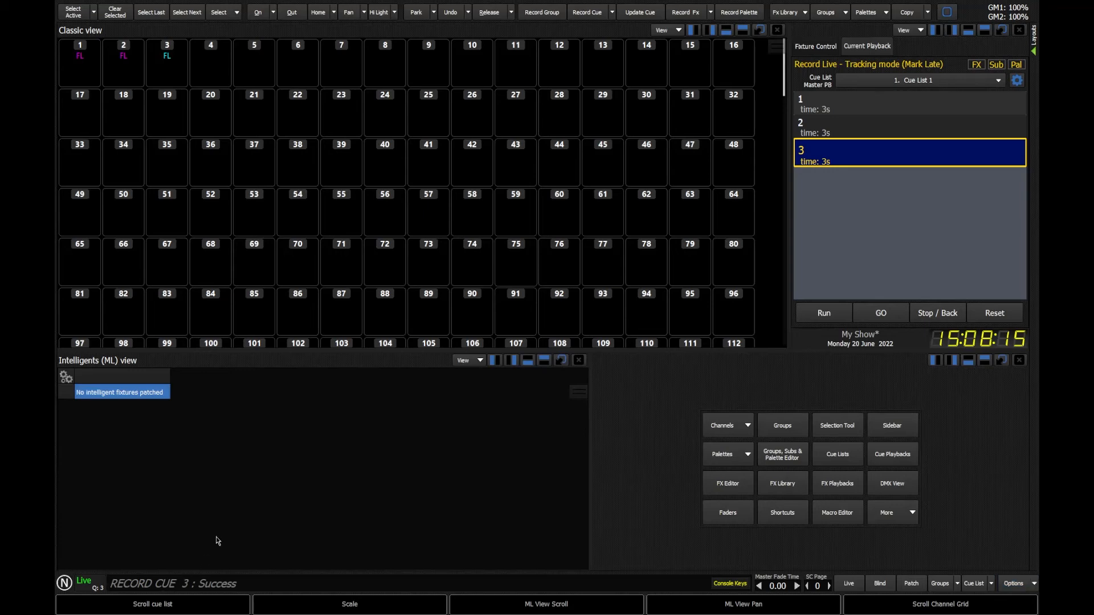
click(92, 582)
text(save)
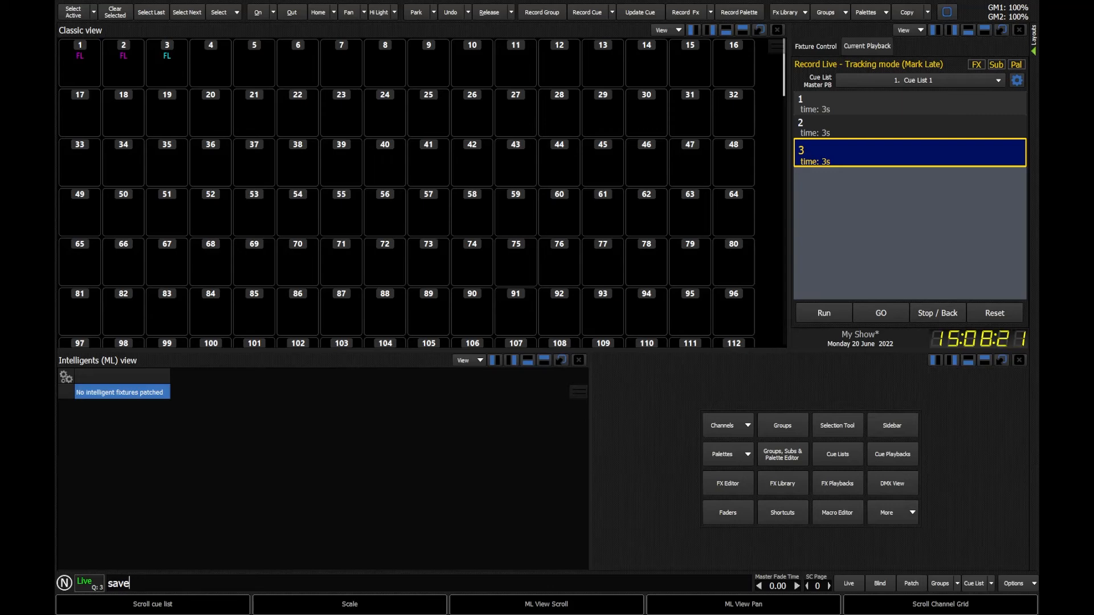
key(Return)
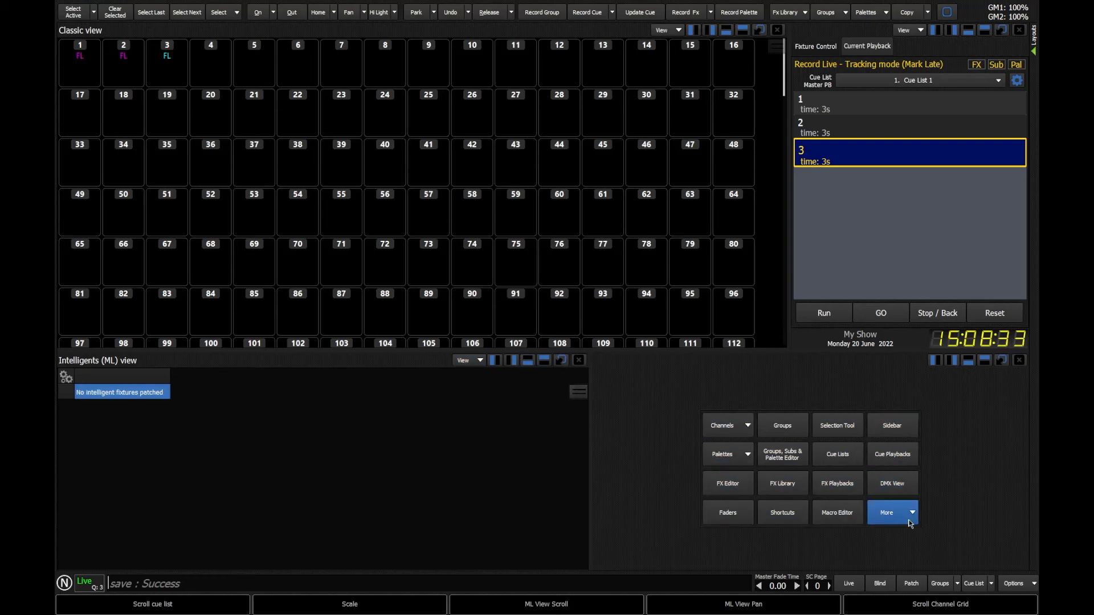
- Open the Shortcuts view, add a 'save' quick command to shortcut SC 10, and run it
click(783, 516)
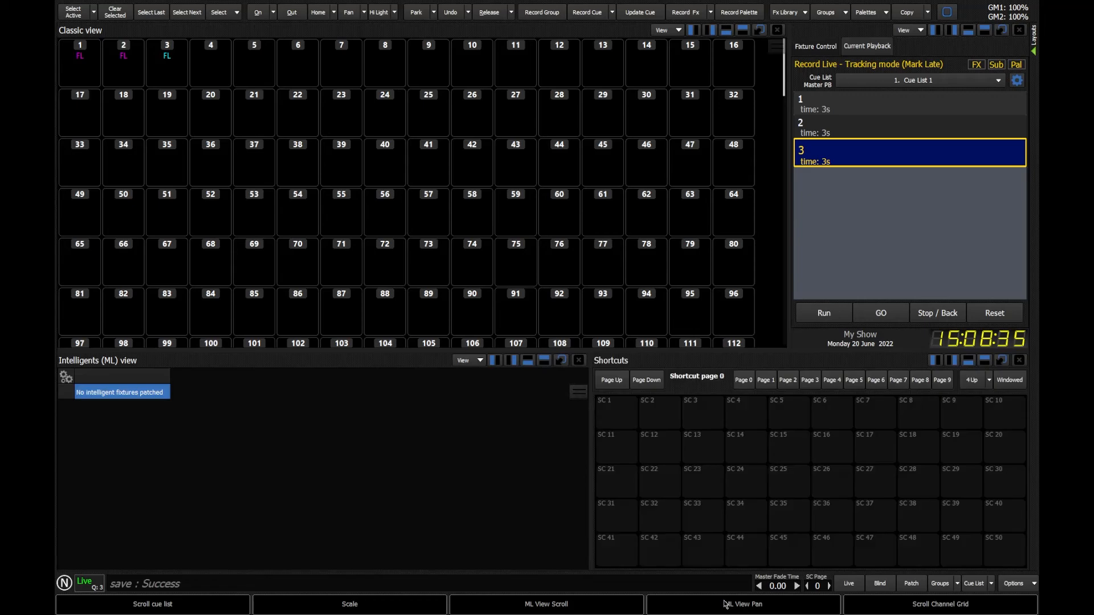
right_click(1001, 411)
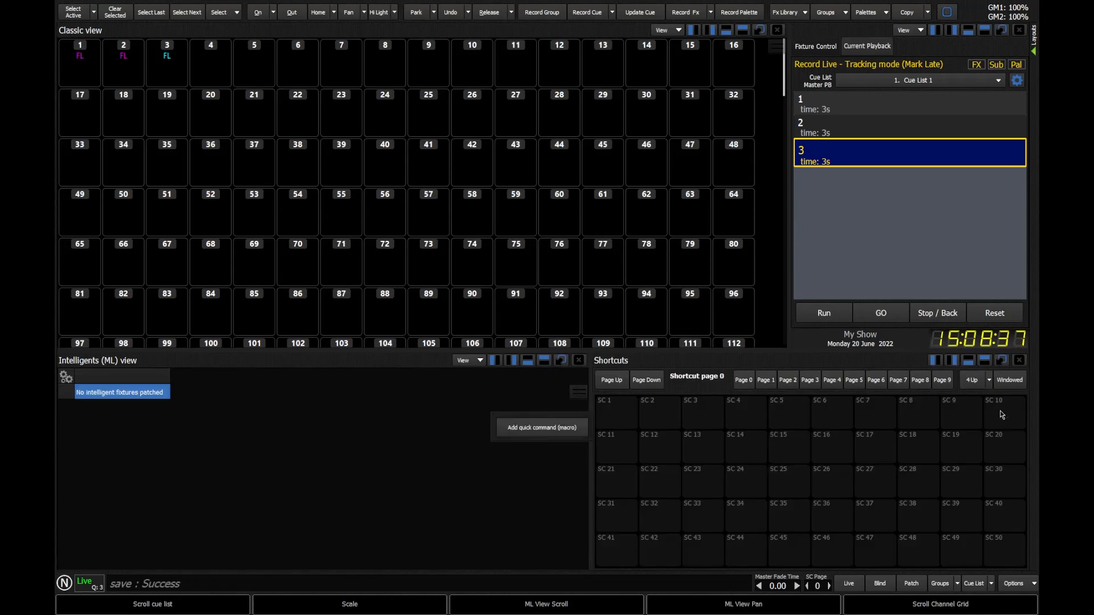
click(539, 430)
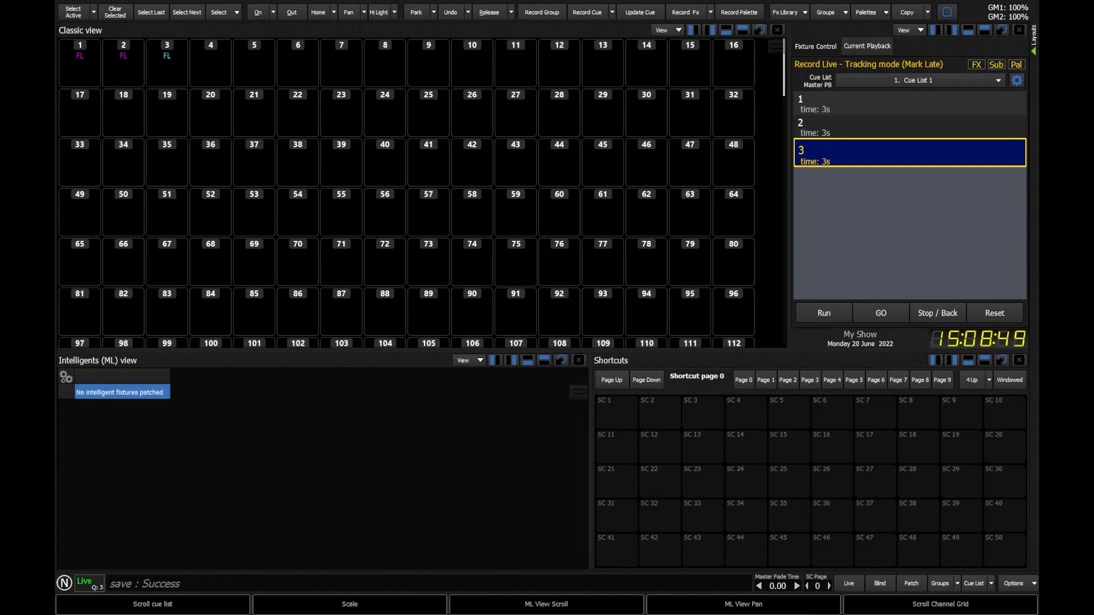
key(shift+F10)
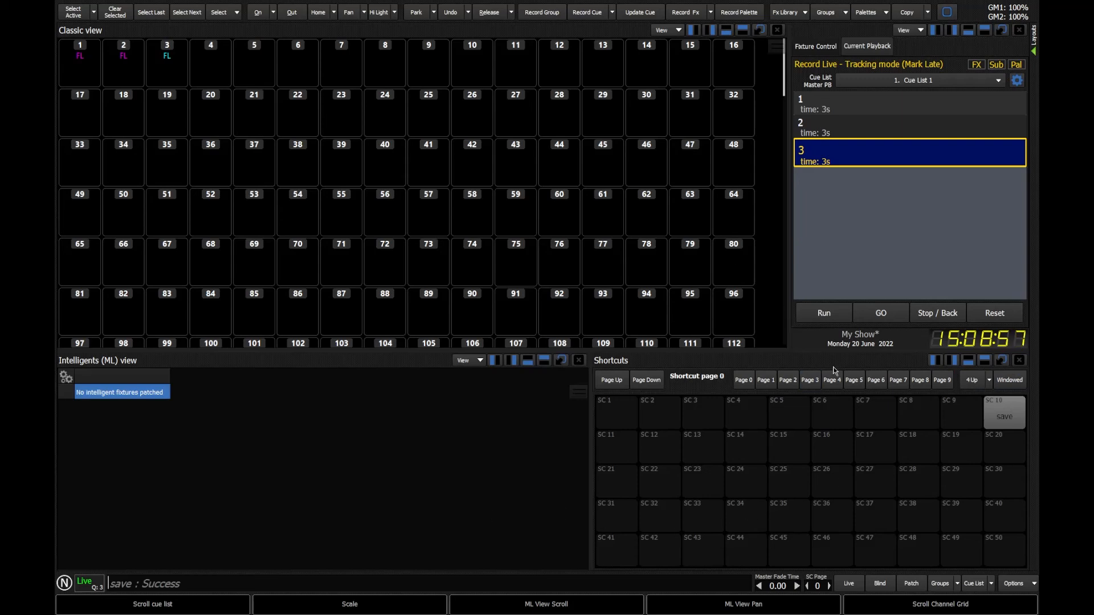
click(1012, 421)
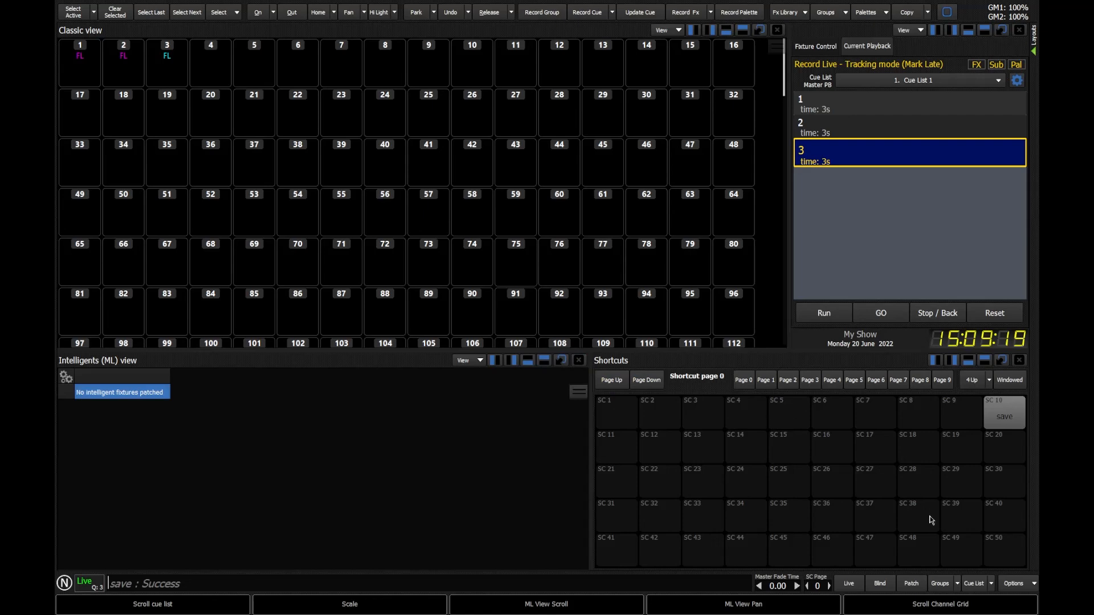
- Open the Trailer Stage.neo show file and dismiss the video file message
click(1012, 585)
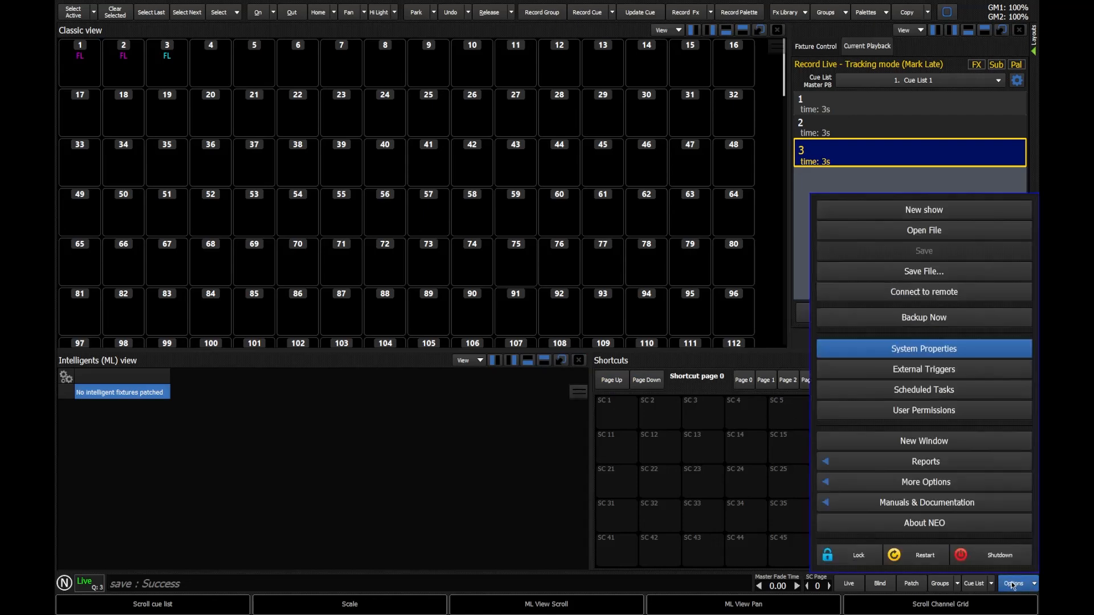
click(946, 232)
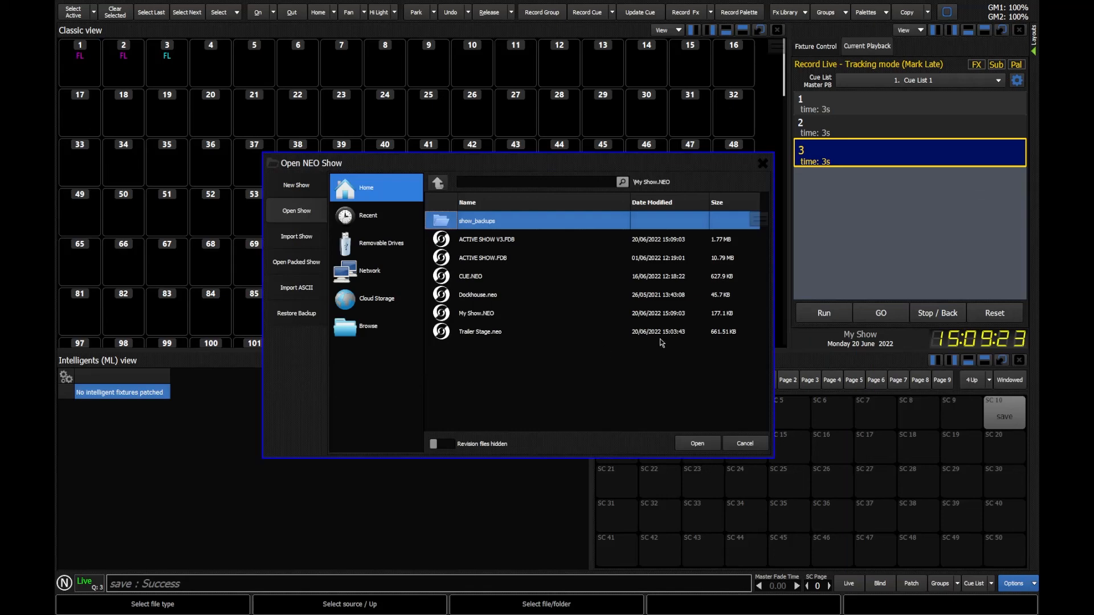
click(488, 336)
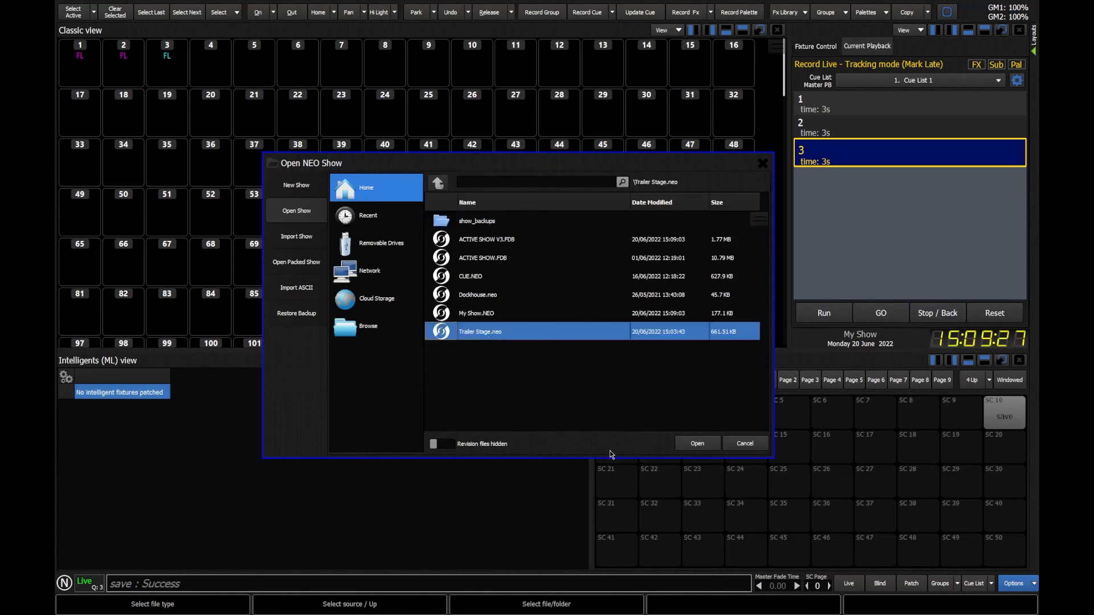
click(710, 446)
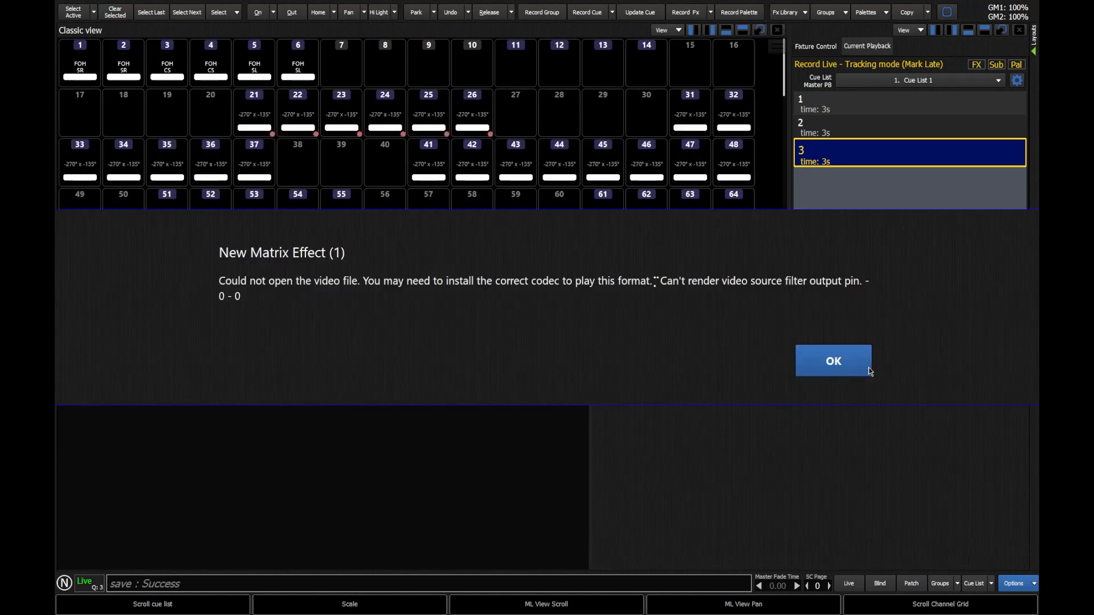
click(870, 370)
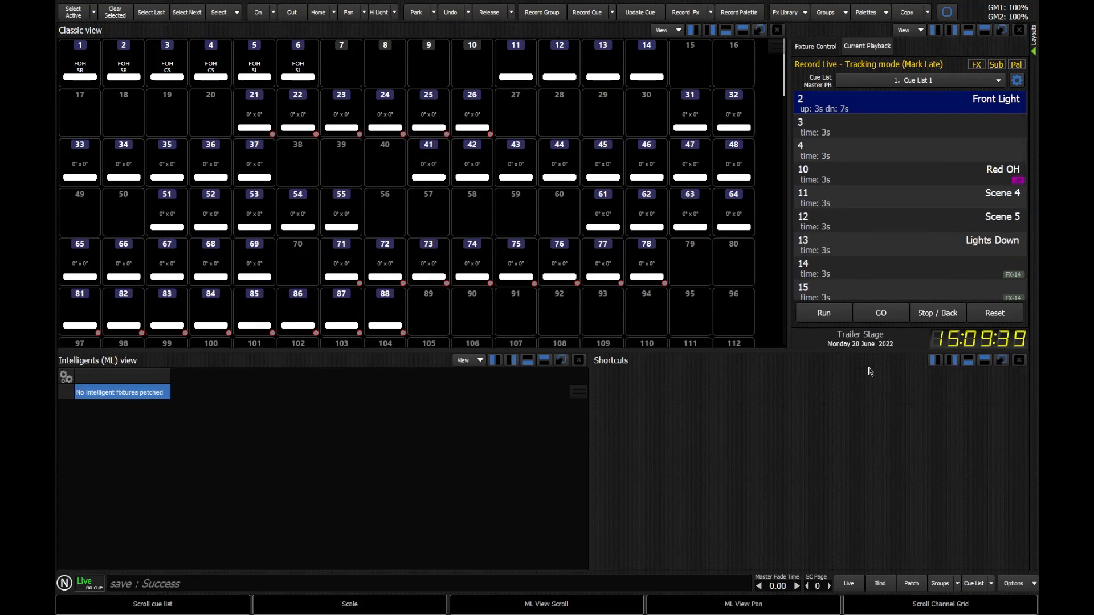